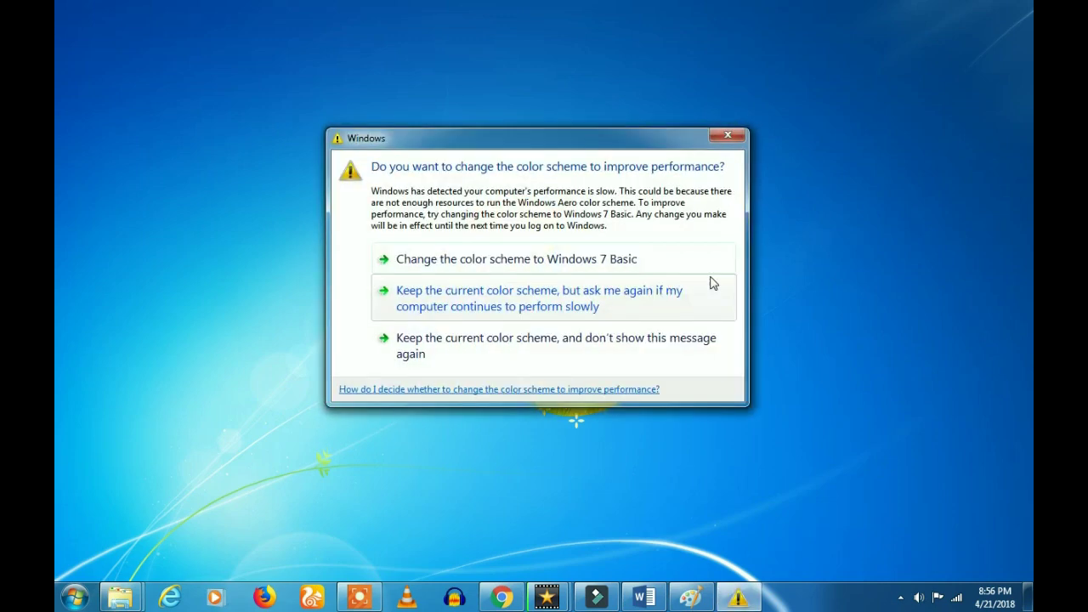
{"action": "left_click", "coordinate": [539, 352]}
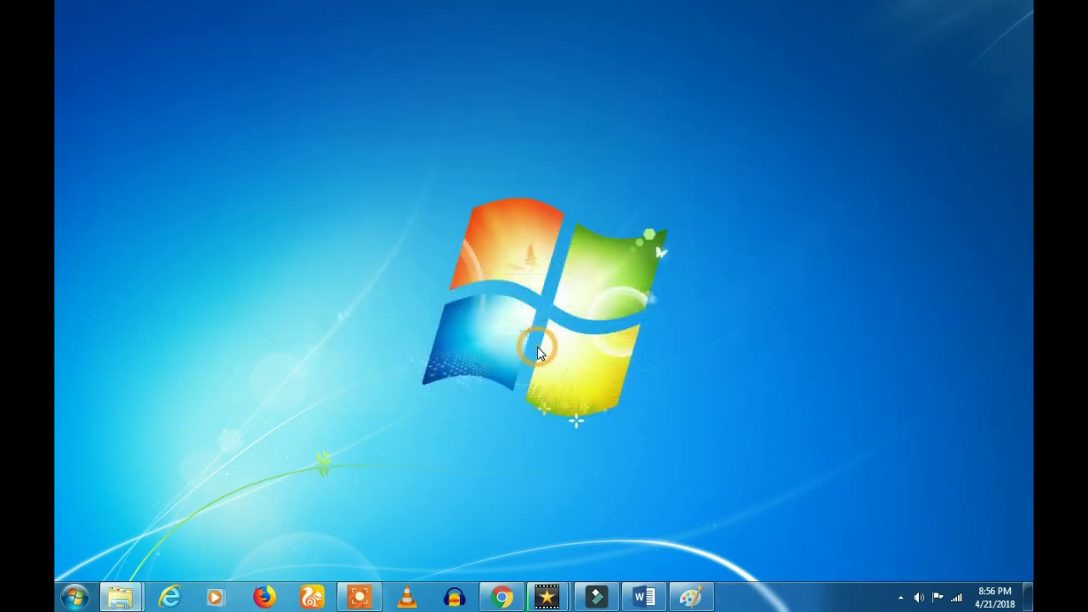
{"action": "left_click", "coordinate": [684, 301]}
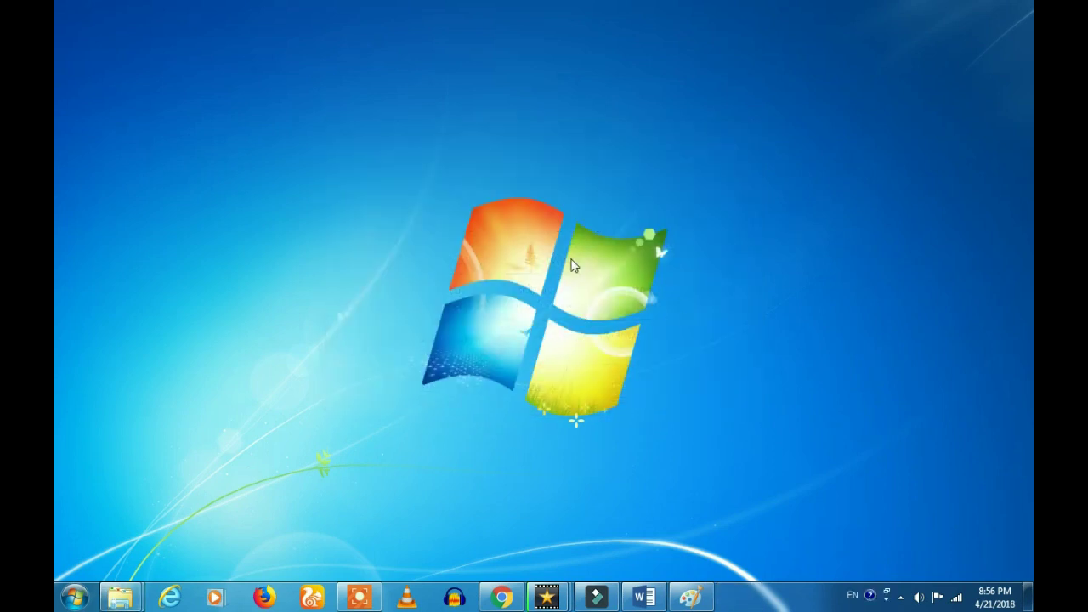
{"action": "left_click", "coordinate": [412, 179]}
- Bring back the Chrome window showing Google Analytics and start Sign up so account creation loads
{"action": "left_click", "coordinate": [501, 597]}
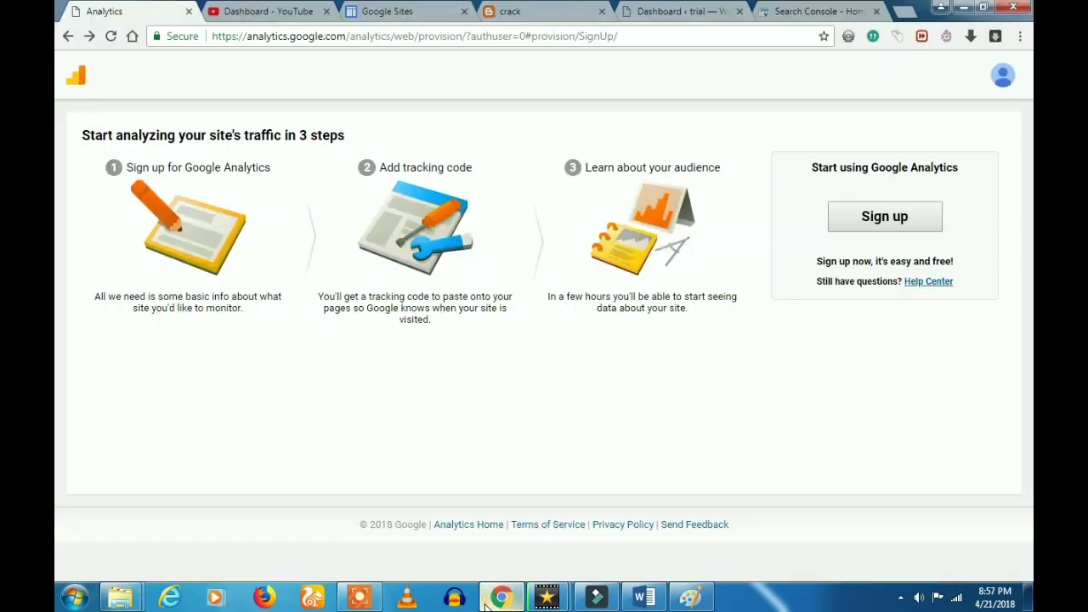
{"action": "left_click", "coordinate": [322, 36]}
{"action": "left_click", "coordinate": [368, 88]}
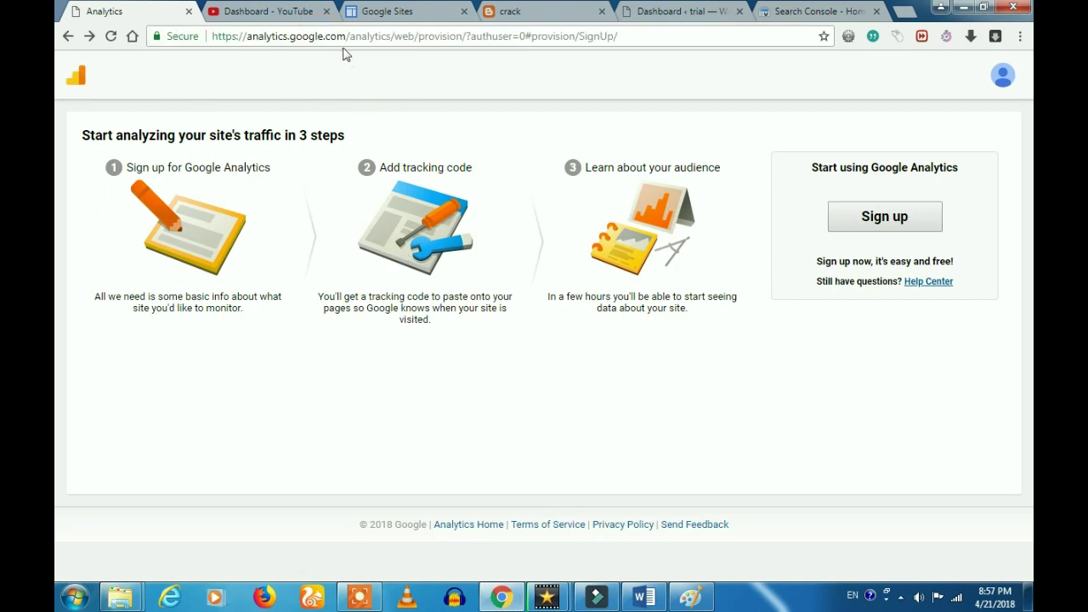
{"action": "left_click", "coordinate": [377, 81]}
{"action": "left_click", "coordinate": [903, 230]}
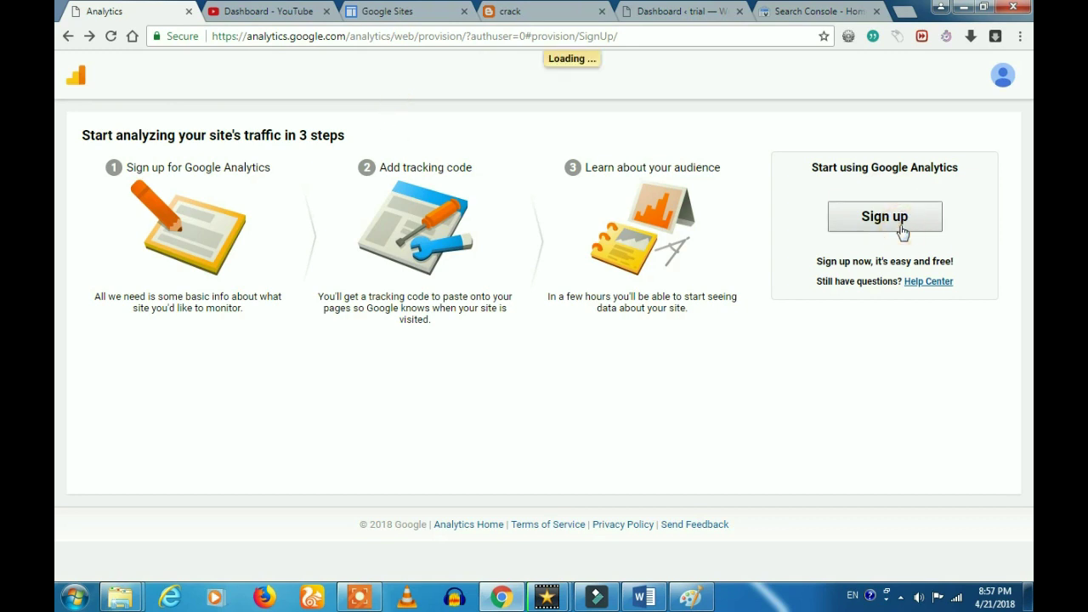
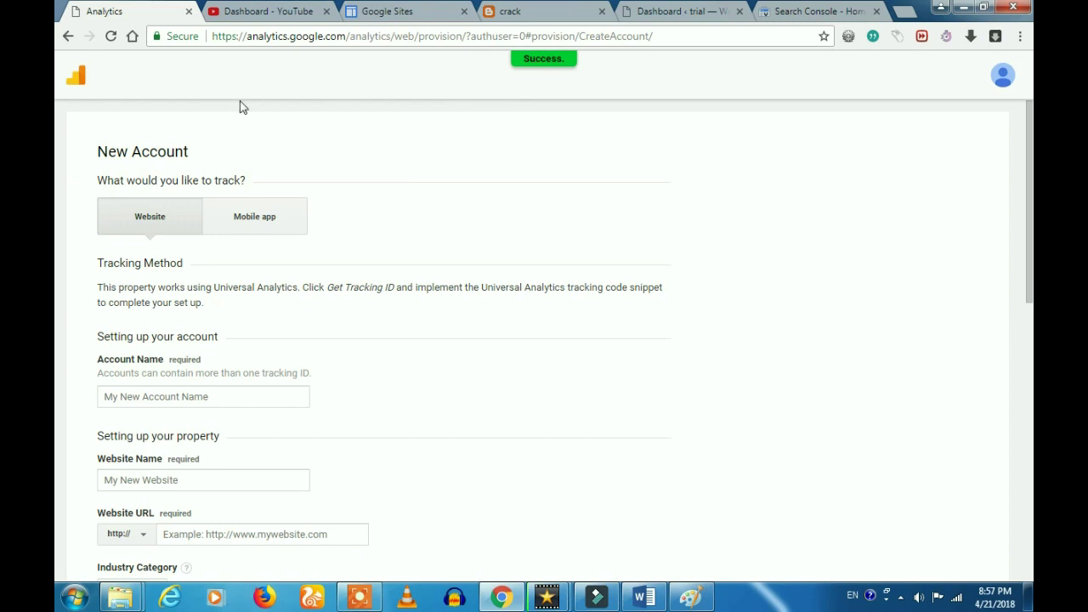
{"action": "triple_click", "coordinate": [147, 153]}
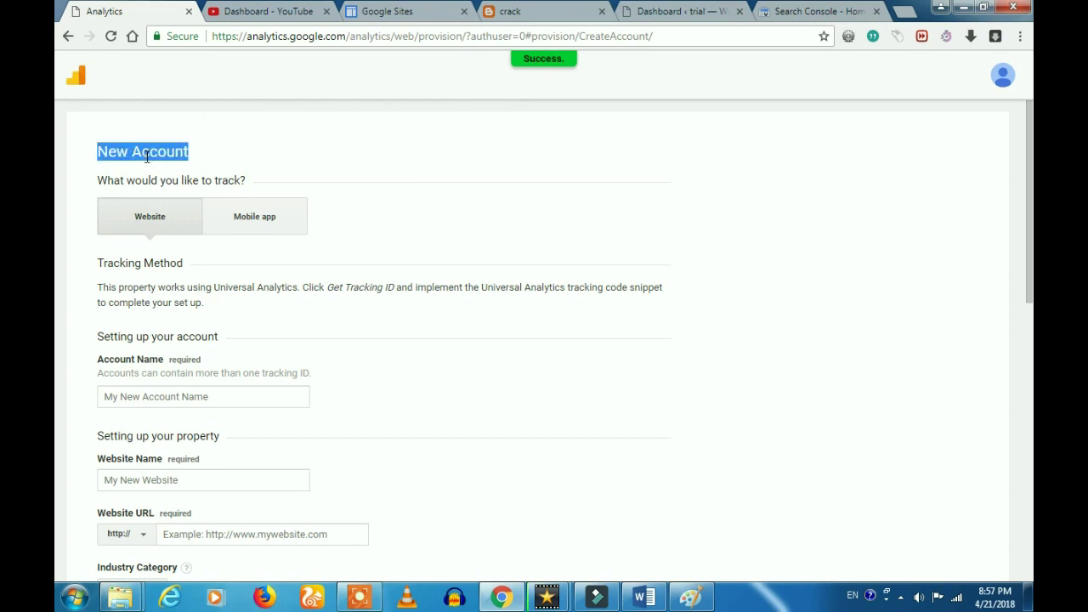
{"action": "left_click", "coordinate": [237, 144]}
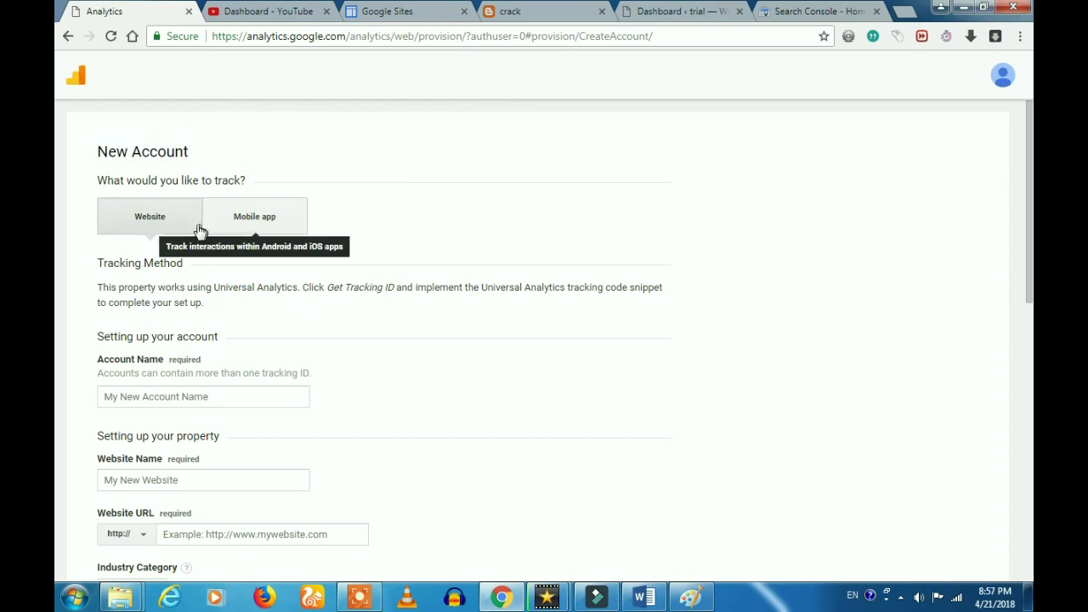
{"action": "scroll", "coordinate": [418, 134], "scroll_direction": "down", "scroll_amount": 2}
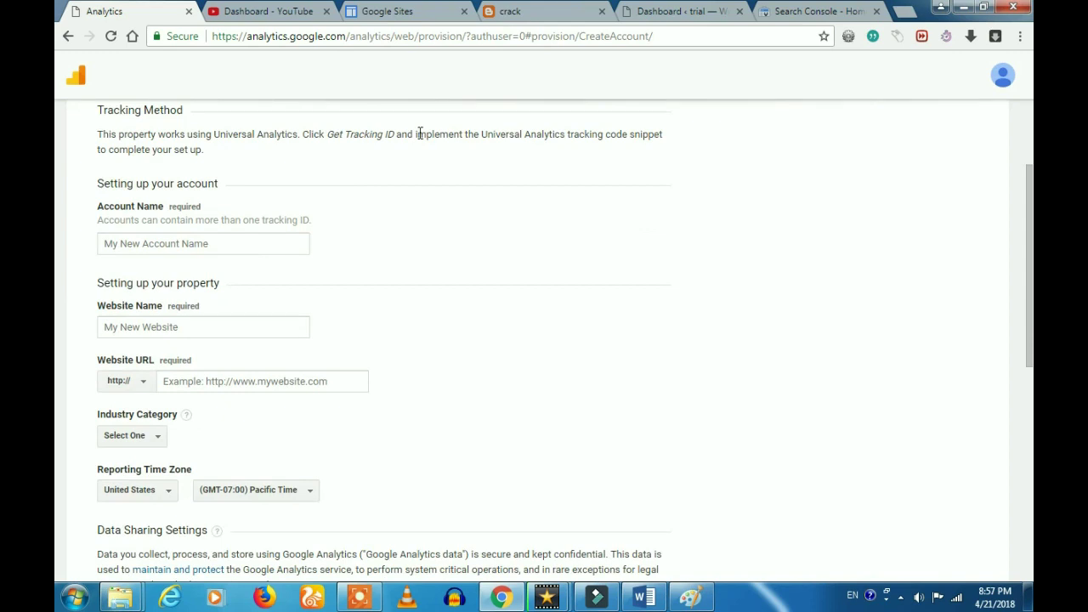
{"action": "left_click", "coordinate": [664, 12]}
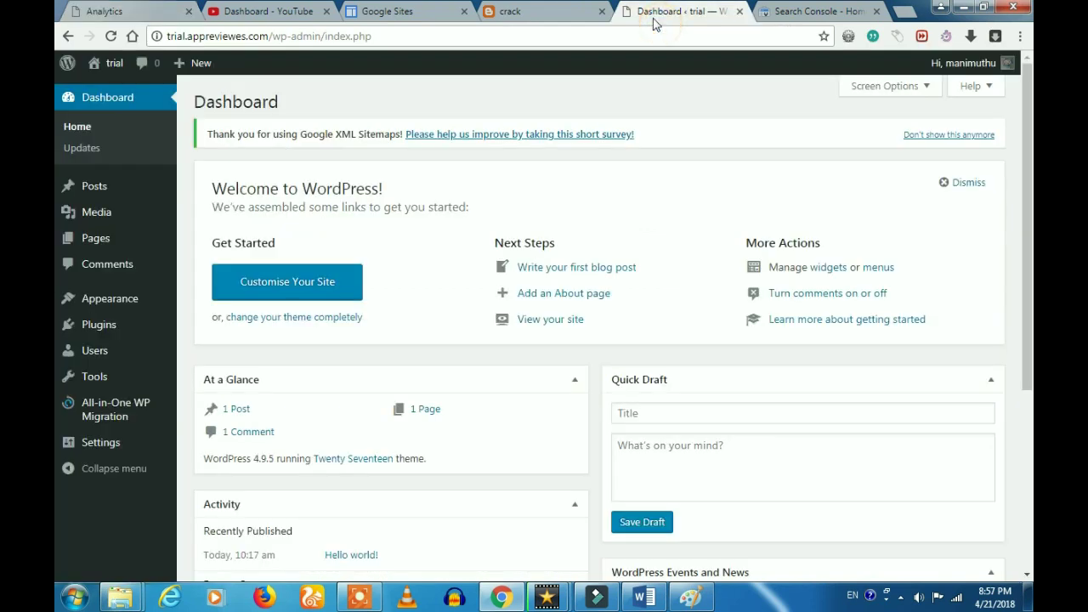
{"action": "left_click", "coordinate": [225, 36]}
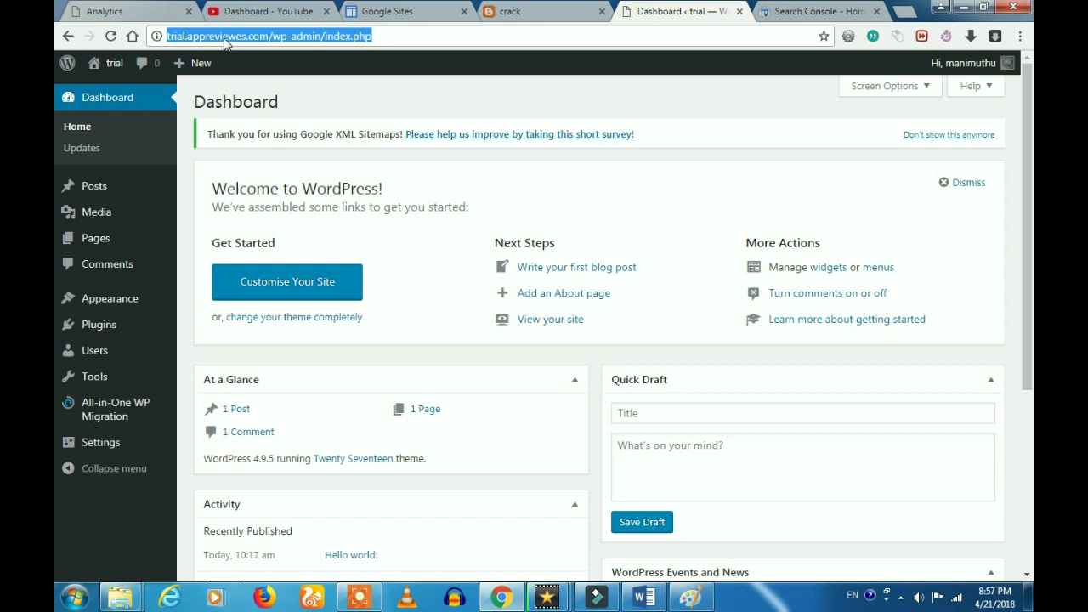
{"action": "left_click", "coordinate": [374, 39]}
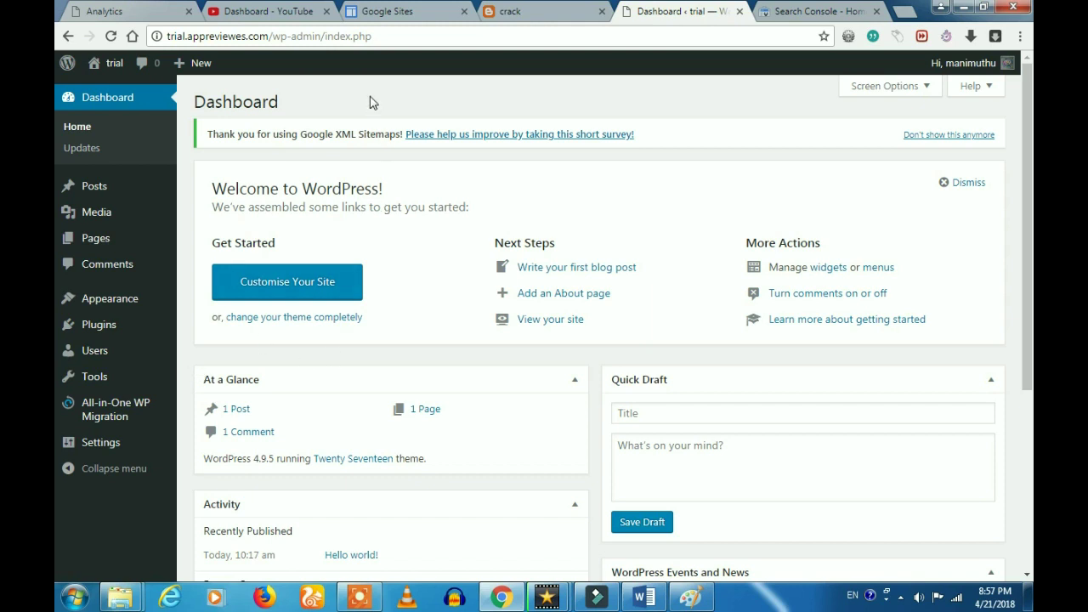
{"action": "left_click", "coordinate": [143, 12]}
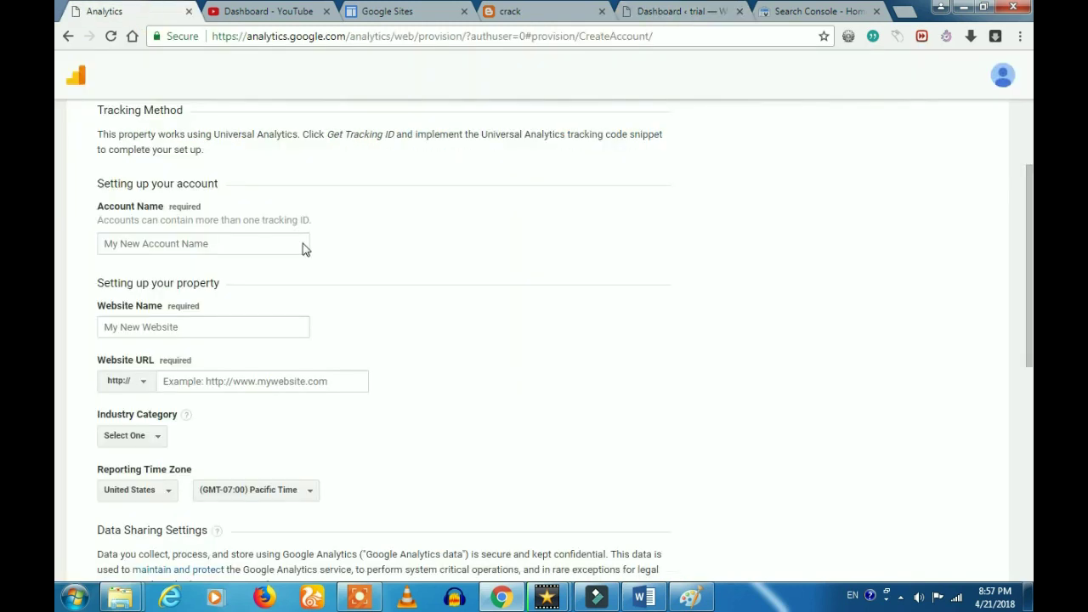
- Enter account name 'Trail' and website name 'Active' in the new account form
{"action": "left_click", "coordinate": [129, 196]}
{"action": "left_click", "coordinate": [156, 243]}
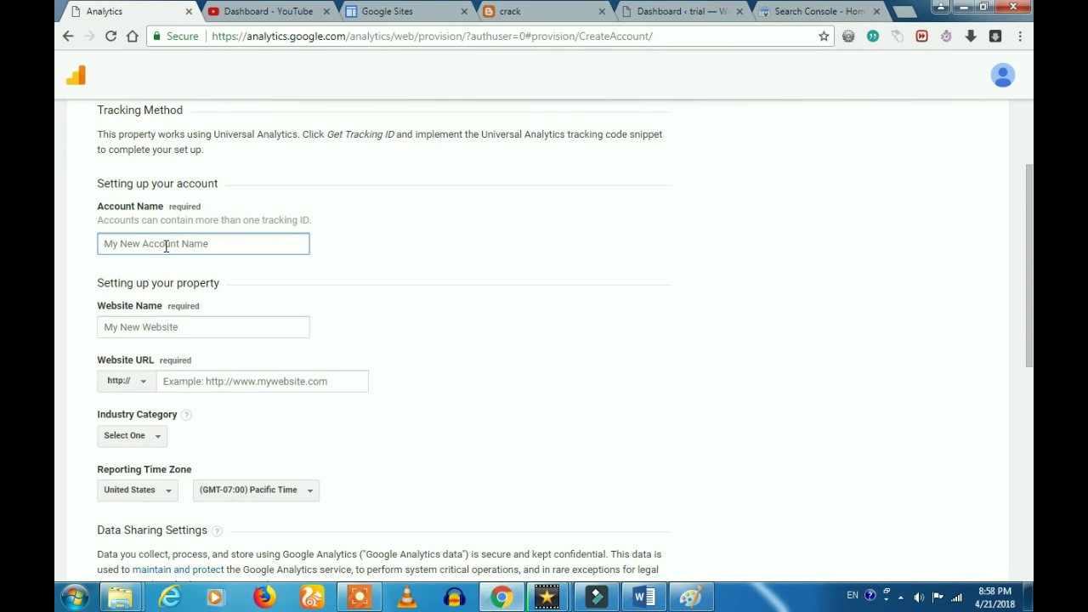
{"action": "type", "text": "Trail"}
{"action": "key", "text": "Tab"}
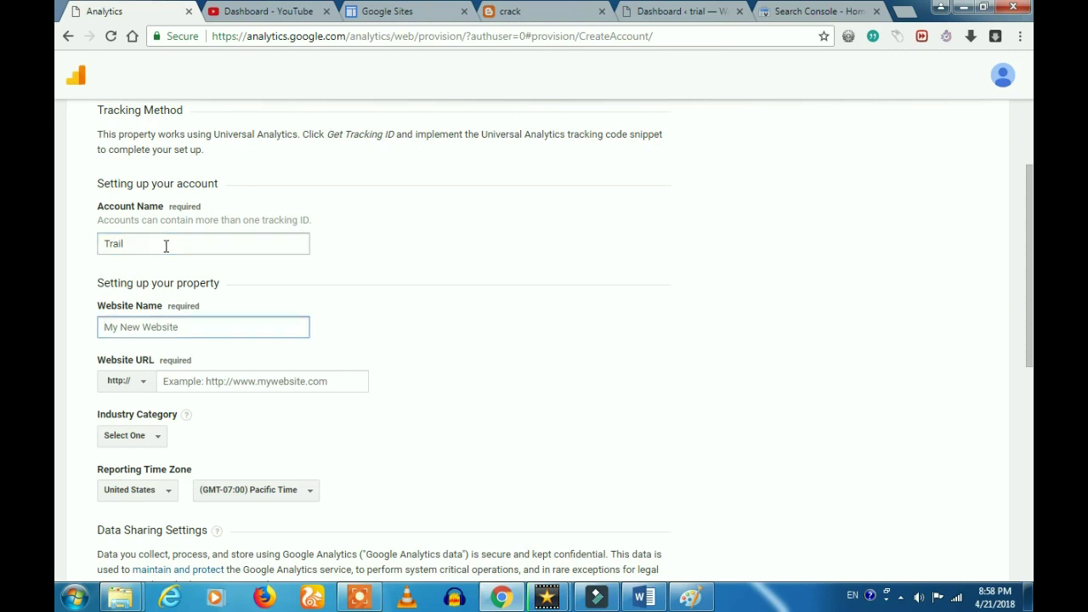
{"action": "type", "text": "Active"}
{"action": "left_click", "coordinate": [136, 384]}
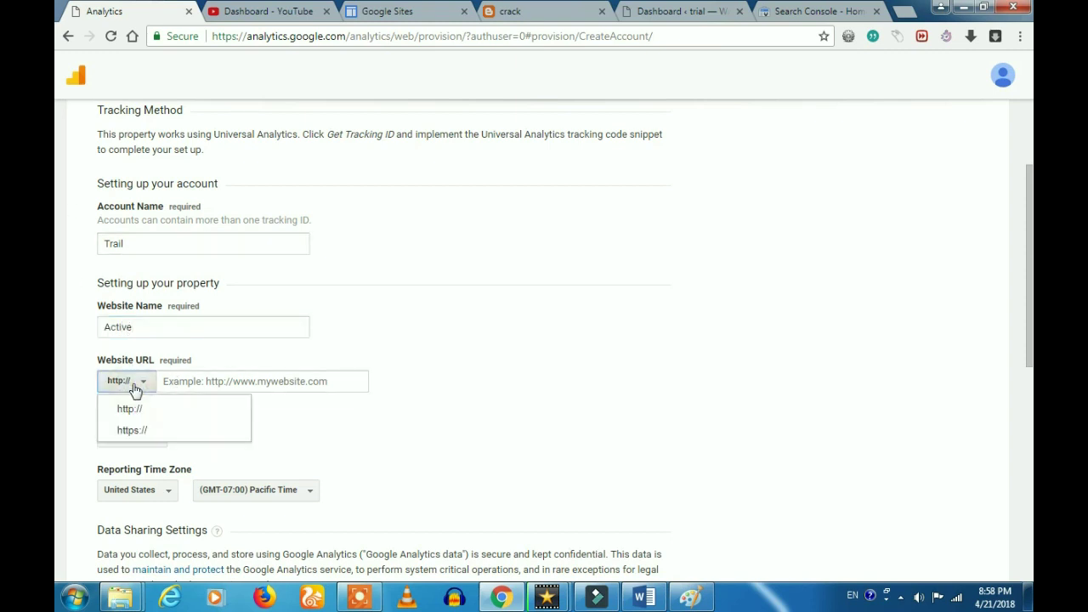
{"action": "left_click", "coordinate": [215, 379]}
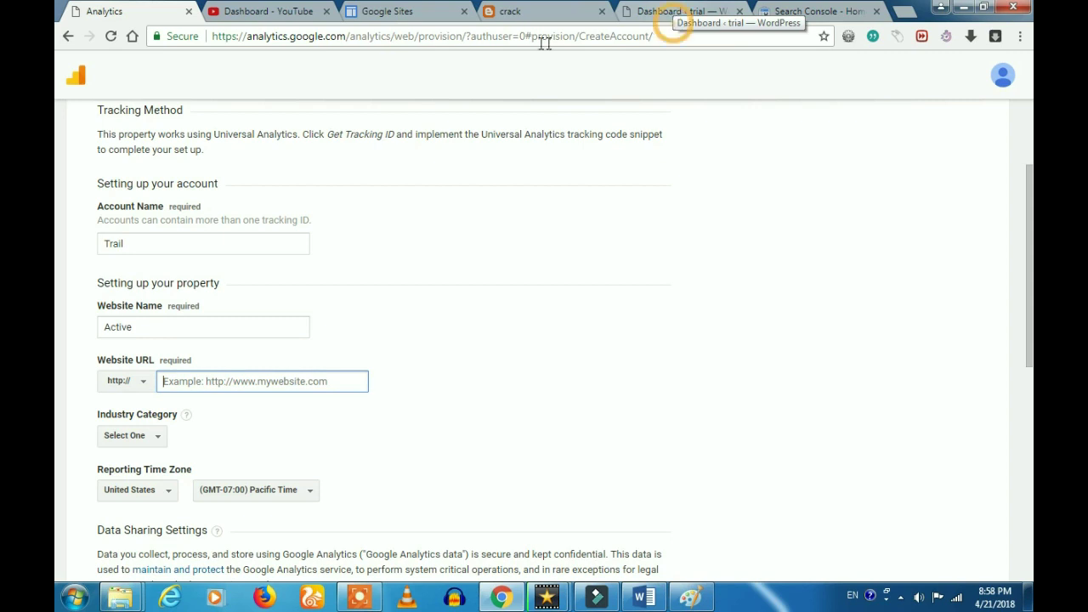
{"action": "left_click", "coordinate": [677, 10]}
{"action": "left_click_drag", "start_coordinate": [270, 36], "coordinate": [149, 37]}
{"action": "key", "text": "ctrl+c"}
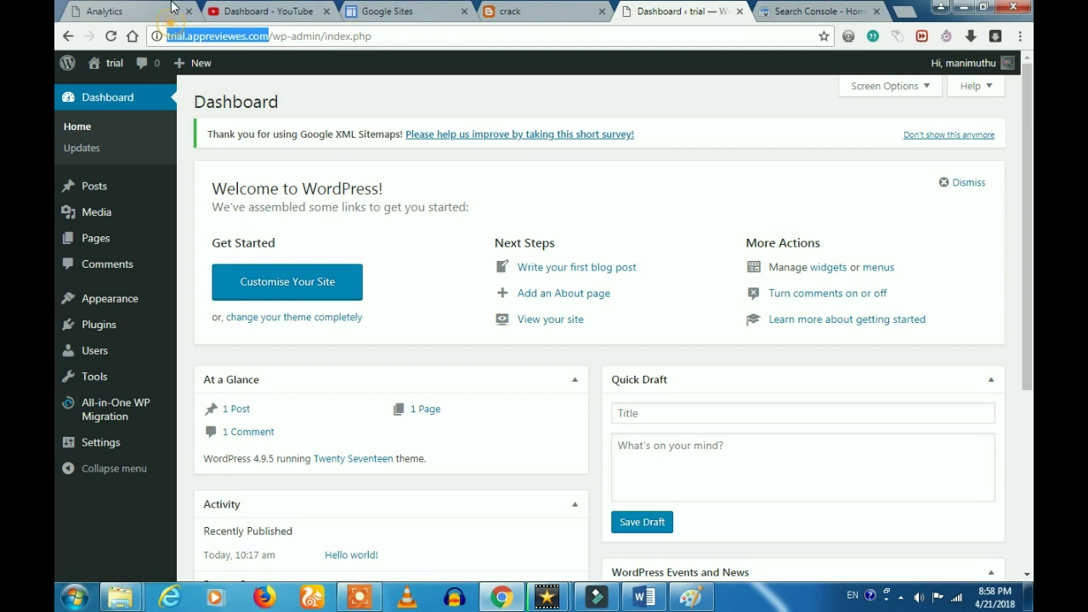
{"action": "left_click", "coordinate": [174, 8]}
{"action": "left_click", "coordinate": [236, 380]}
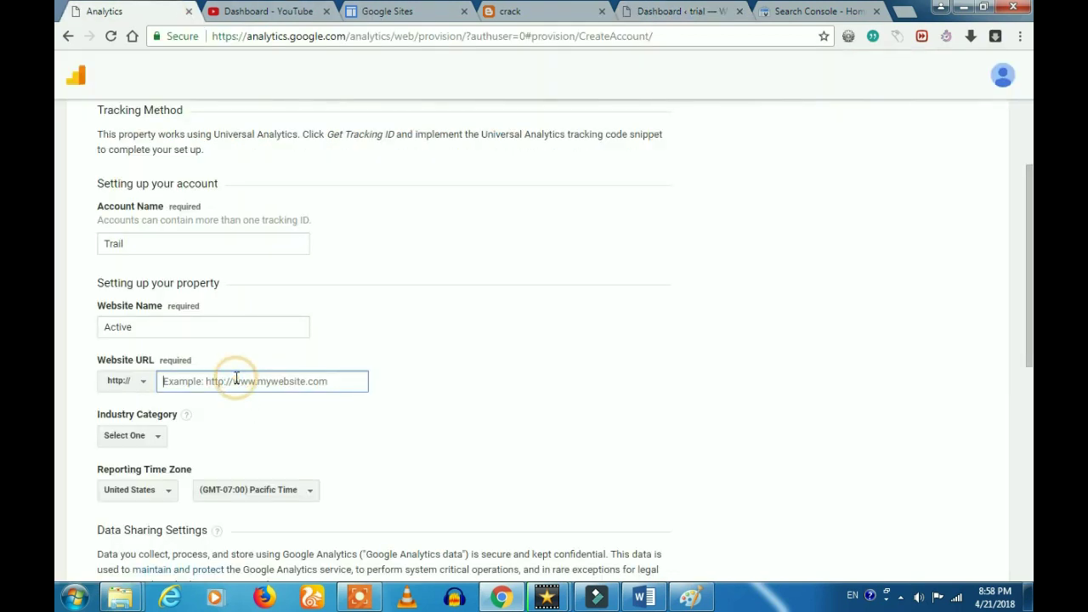
{"action": "key", "text": "ctrl+v"}
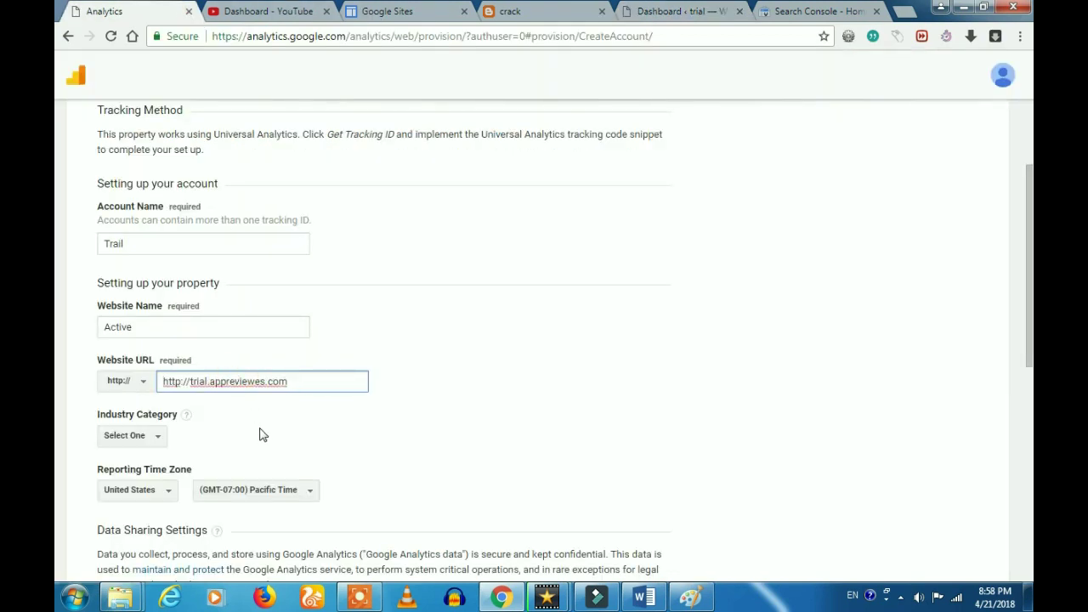
{"action": "scroll", "coordinate": [228, 423], "scroll_direction": "down", "scroll_amount": 2}
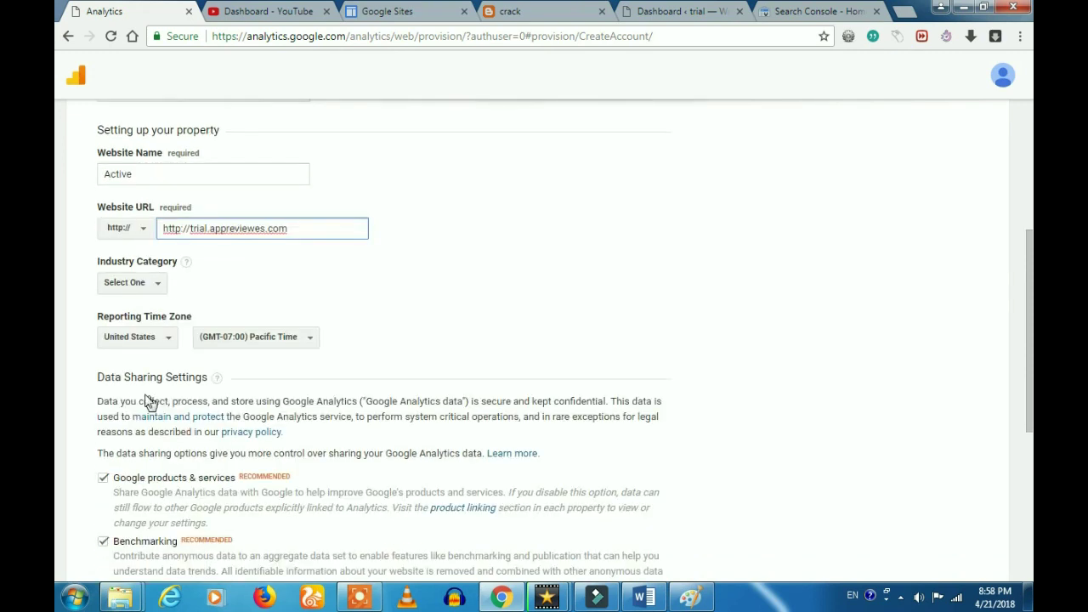
- Choose Other as the industry category
{"action": "left_click", "coordinate": [146, 286]}
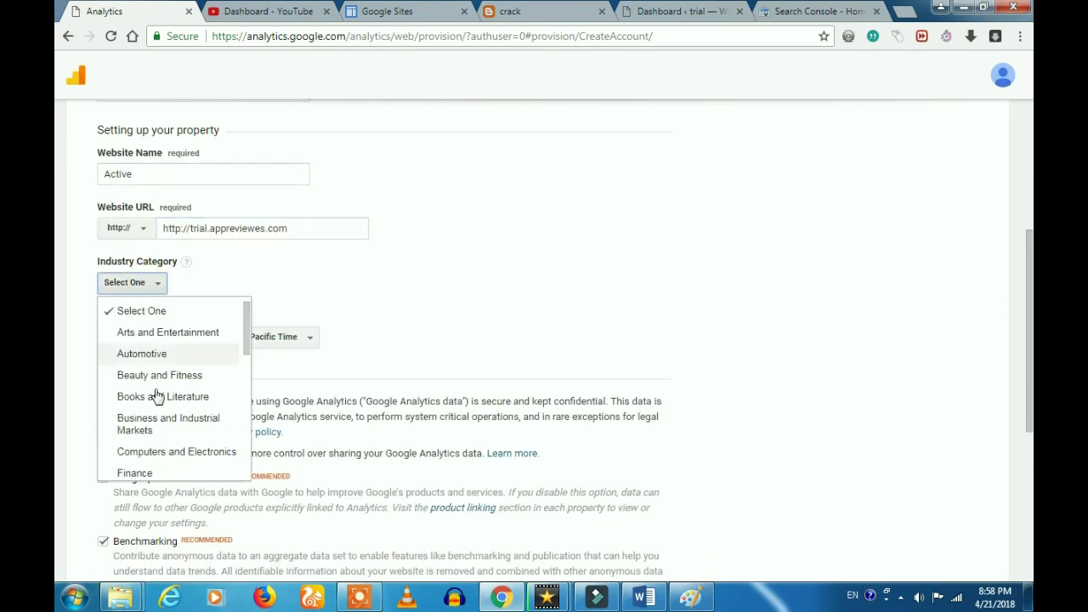
{"action": "scroll", "coordinate": [157, 406], "scroll_direction": "down", "scroll_amount": 5}
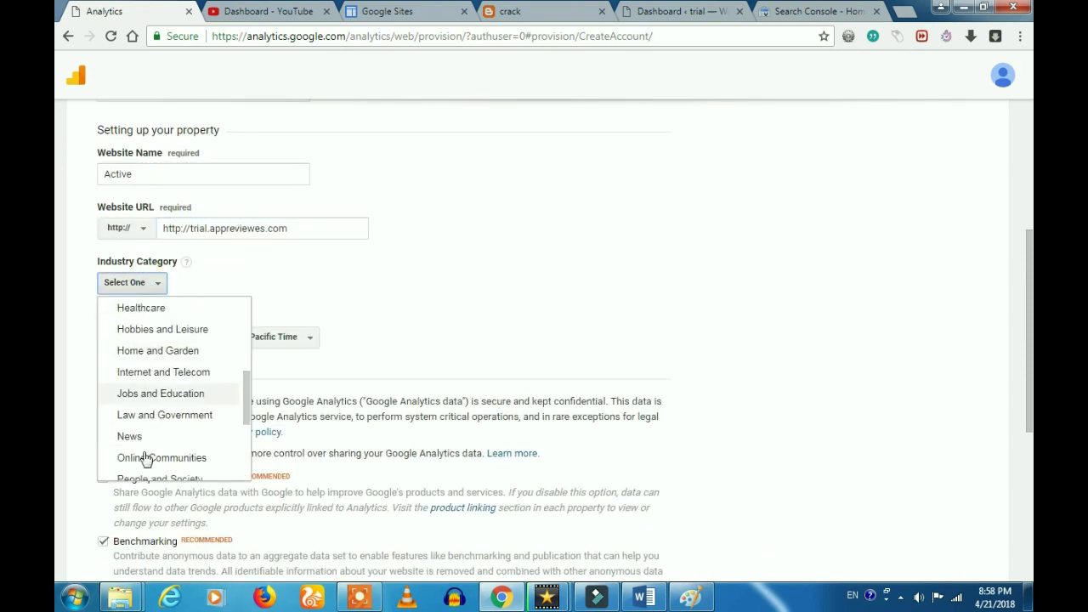
{"action": "scroll", "coordinate": [143, 466], "scroll_direction": "down", "scroll_amount": 4}
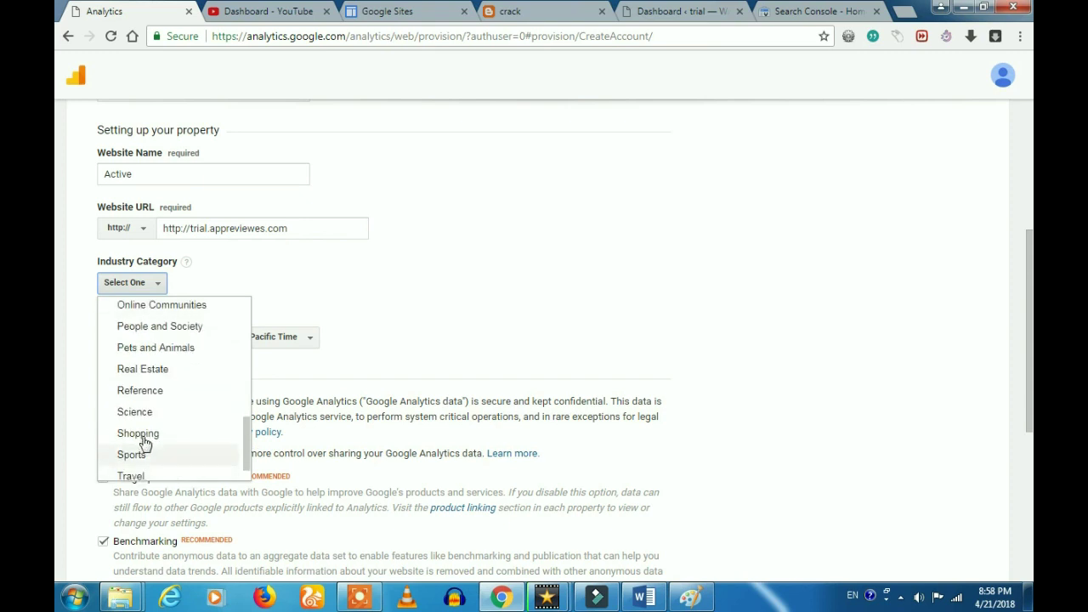
{"action": "scroll", "coordinate": [146, 445], "scroll_direction": "down", "scroll_amount": 1}
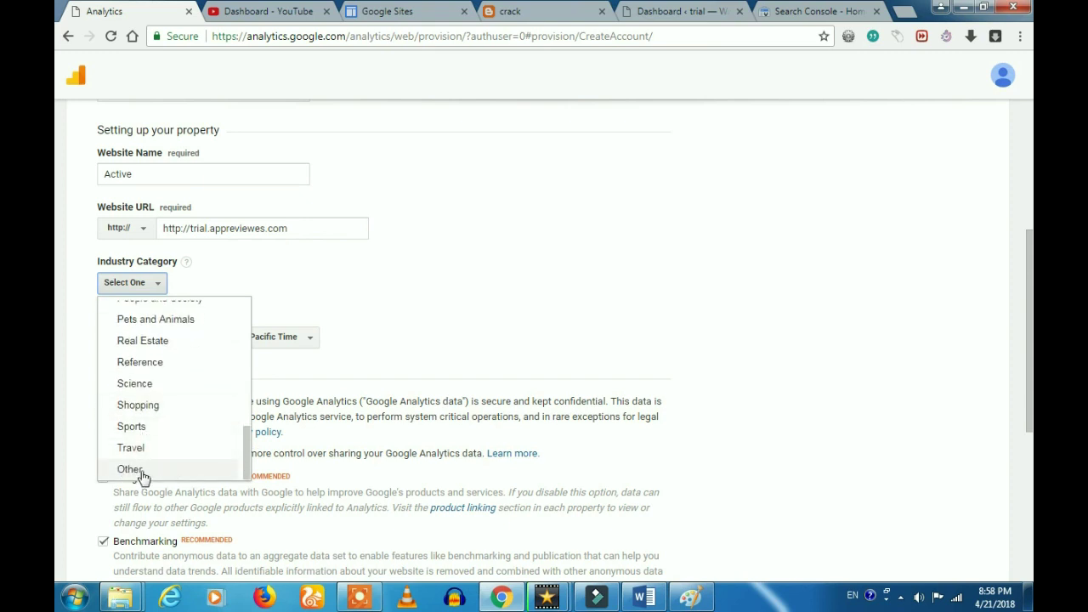
{"action": "left_click", "coordinate": [142, 474]}
{"action": "left_click", "coordinate": [396, 297]}
- Set the reporting time zone country to India and submit to get a tracking ID
{"action": "left_click", "coordinate": [144, 339]}
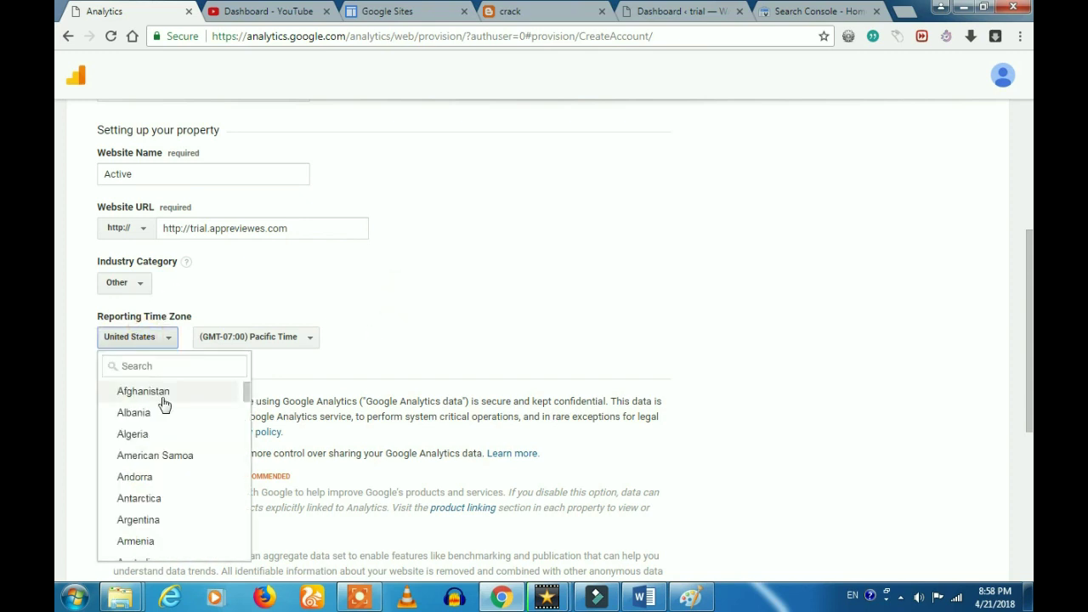
{"action": "left_click", "coordinate": [156, 365]}
{"action": "type", "text": "In"}
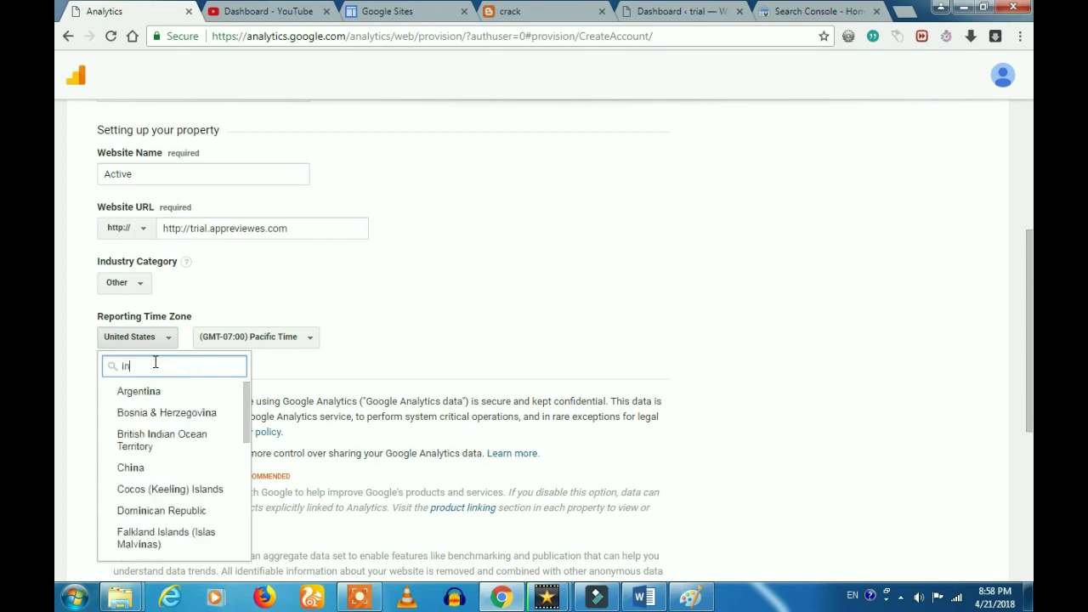
{"action": "type", "text": "d"}
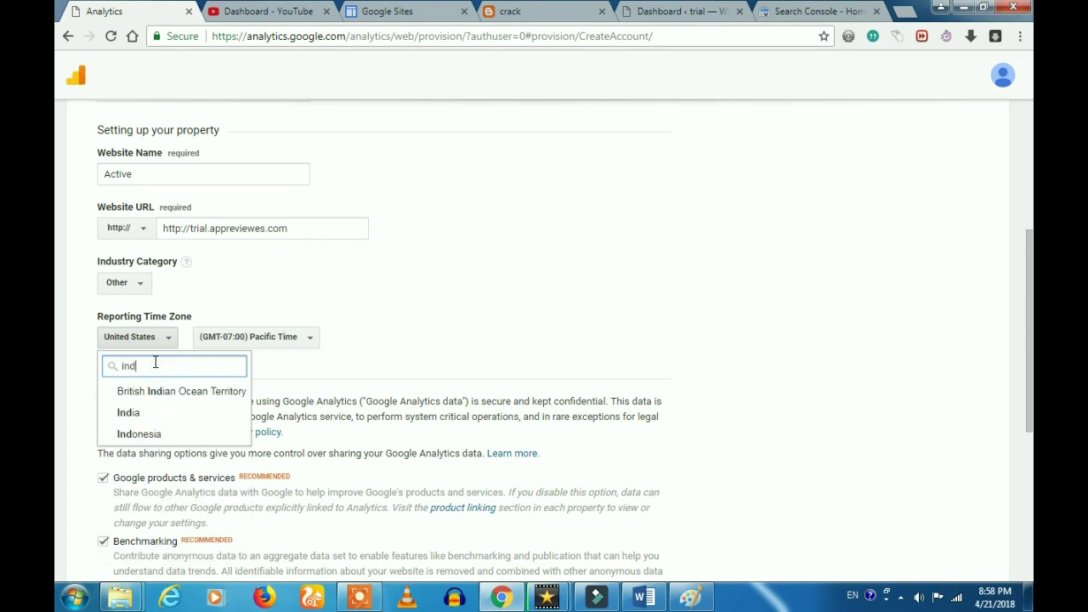
{"action": "left_click", "coordinate": [143, 414]}
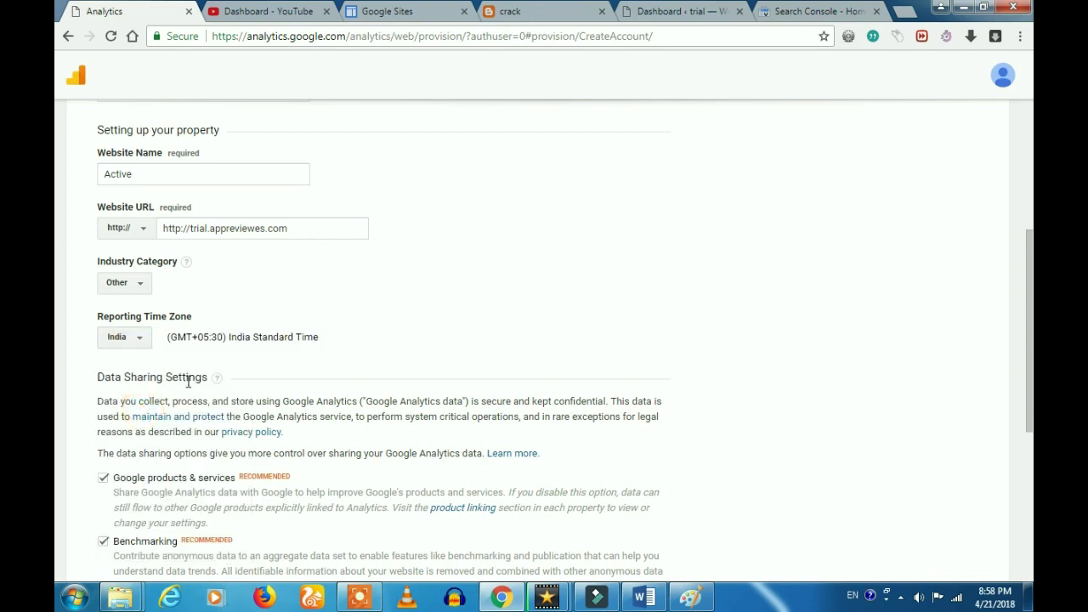
{"action": "scroll", "coordinate": [420, 318], "scroll_direction": "down", "scroll_amount": 3}
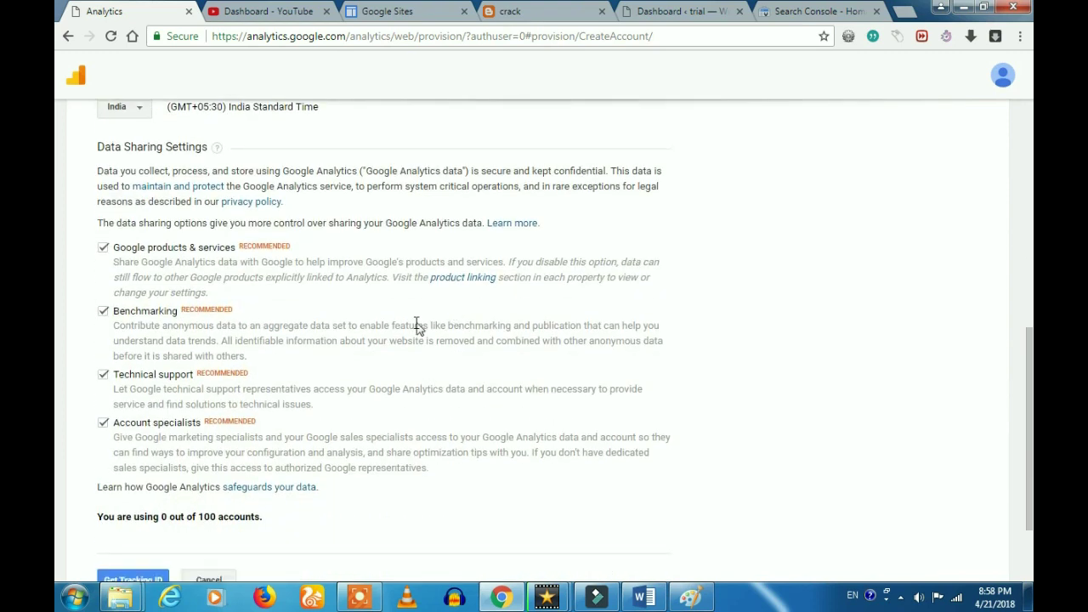
{"action": "scroll", "coordinate": [415, 323], "scroll_direction": "down", "scroll_amount": 1}
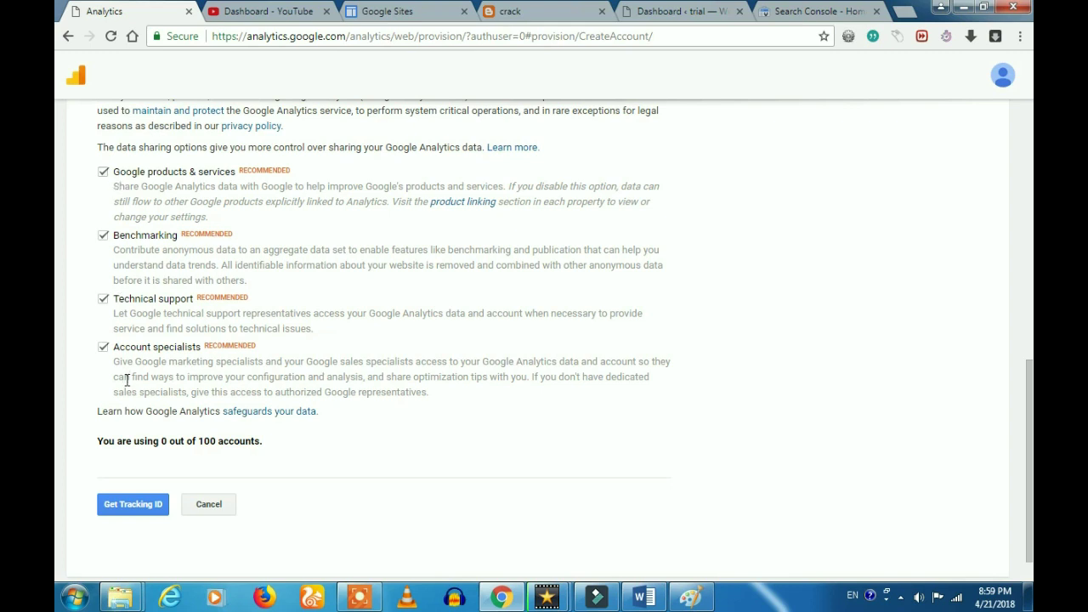
{"action": "left_click", "coordinate": [132, 506]}
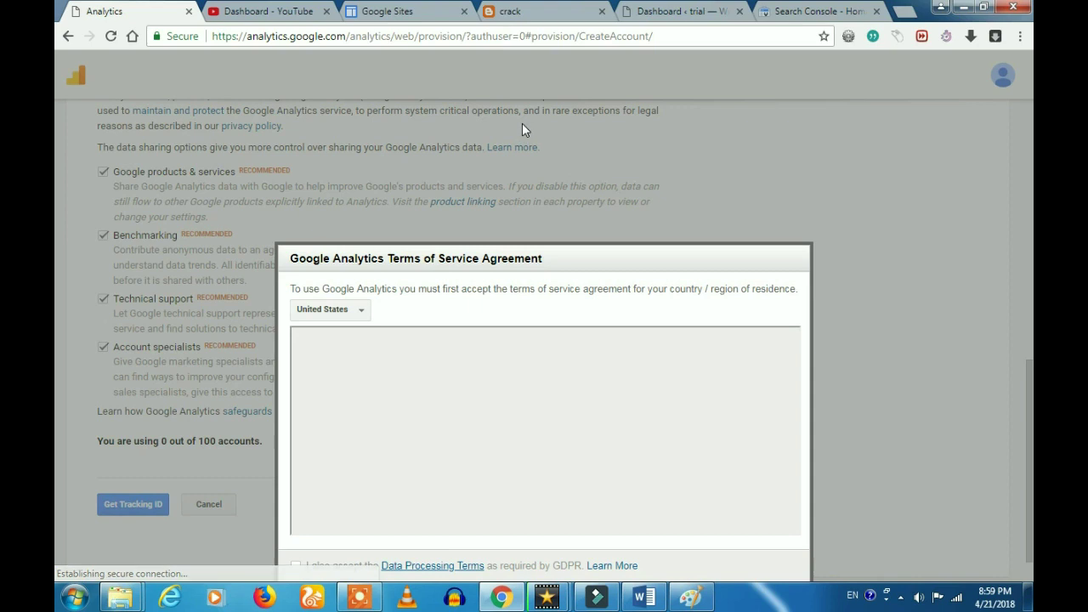
- Accept the terms of service for India, including the GDPR Data Processing Terms
{"action": "left_click_drag", "start_coordinate": [481, 257], "coordinate": [458, 220]}
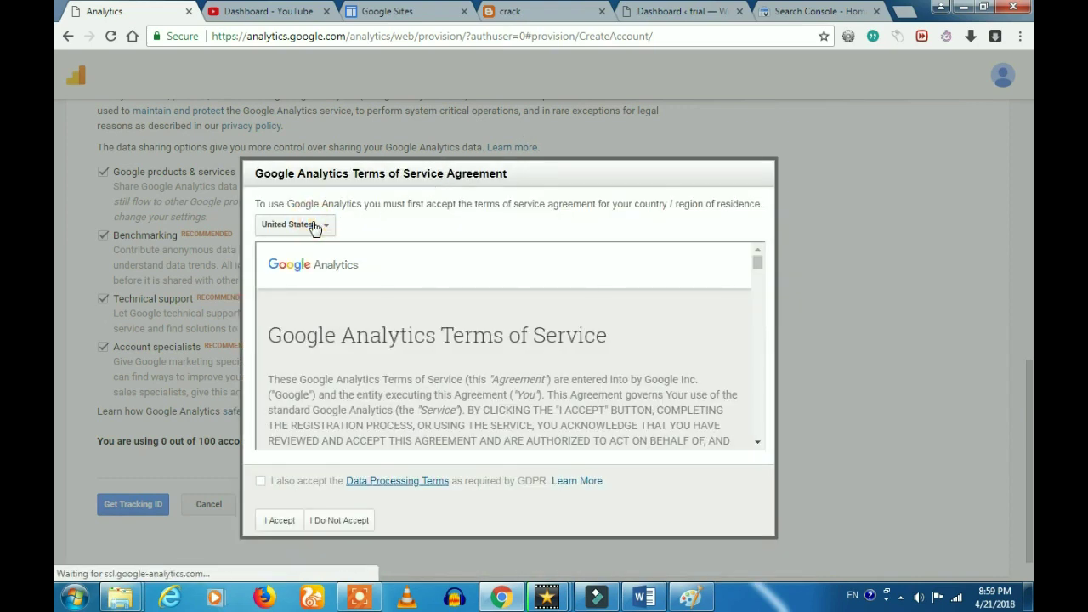
{"action": "left_click", "coordinate": [314, 226]}
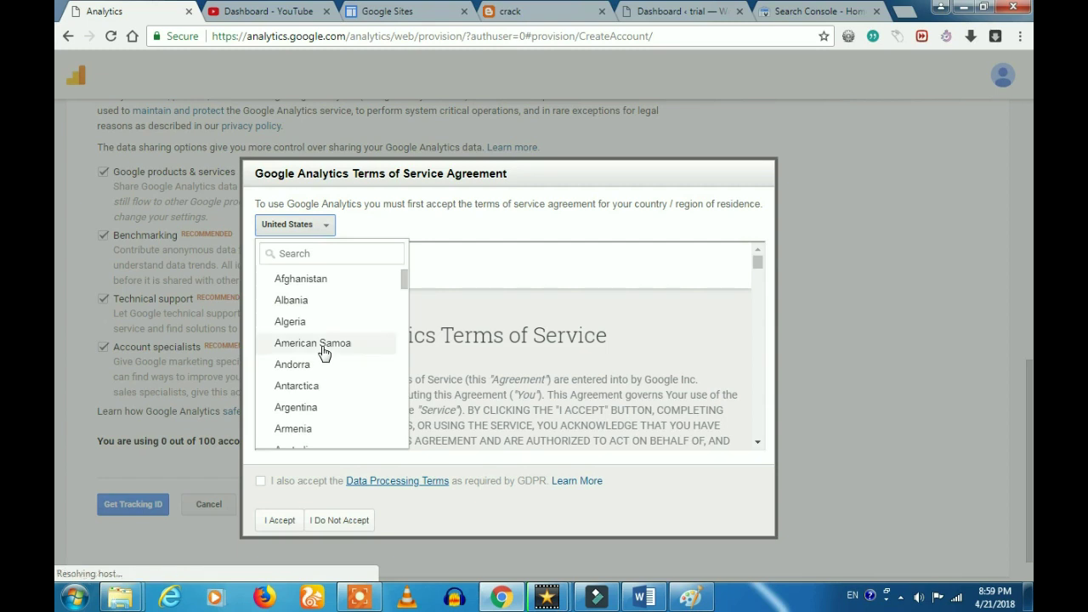
{"action": "left_click", "coordinate": [303, 255]}
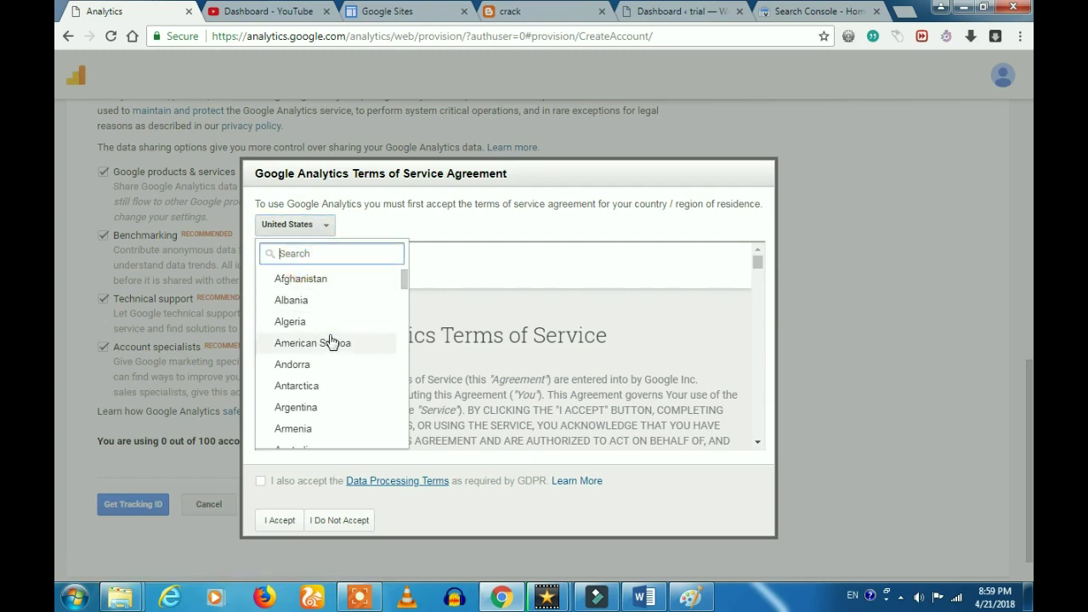
{"action": "type", "text": "in"}
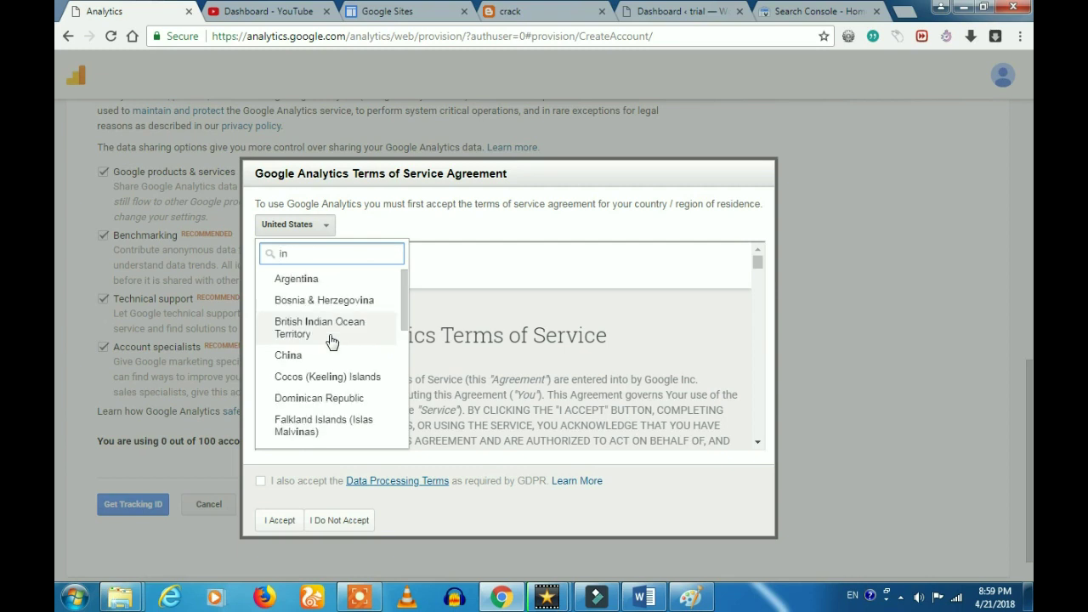
{"action": "type", "text": "d"}
{"action": "left_click", "coordinate": [289, 299]}
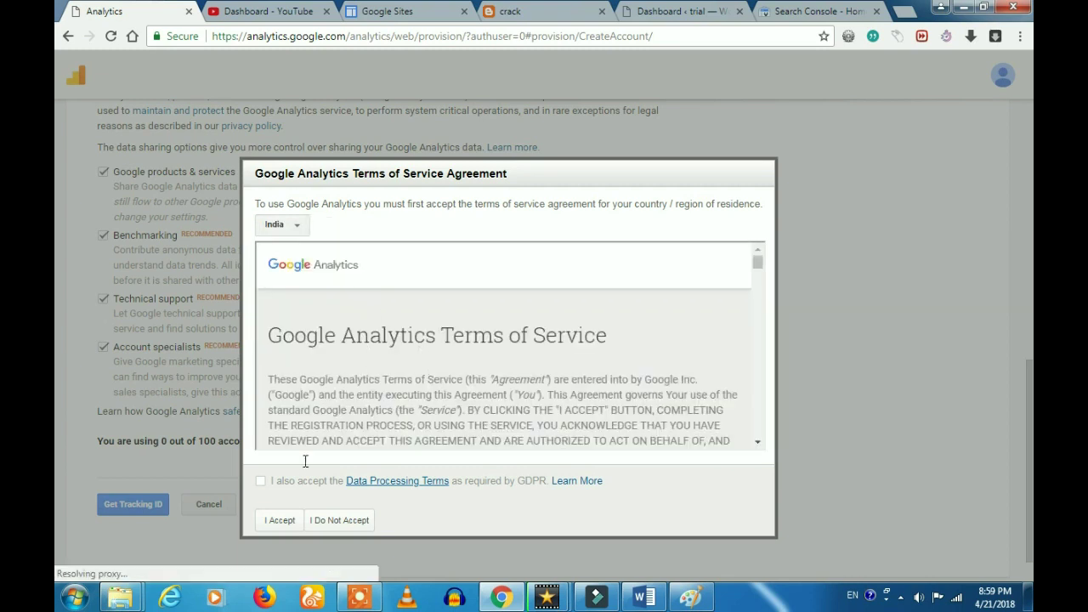
{"action": "left_click", "coordinate": [260, 482]}
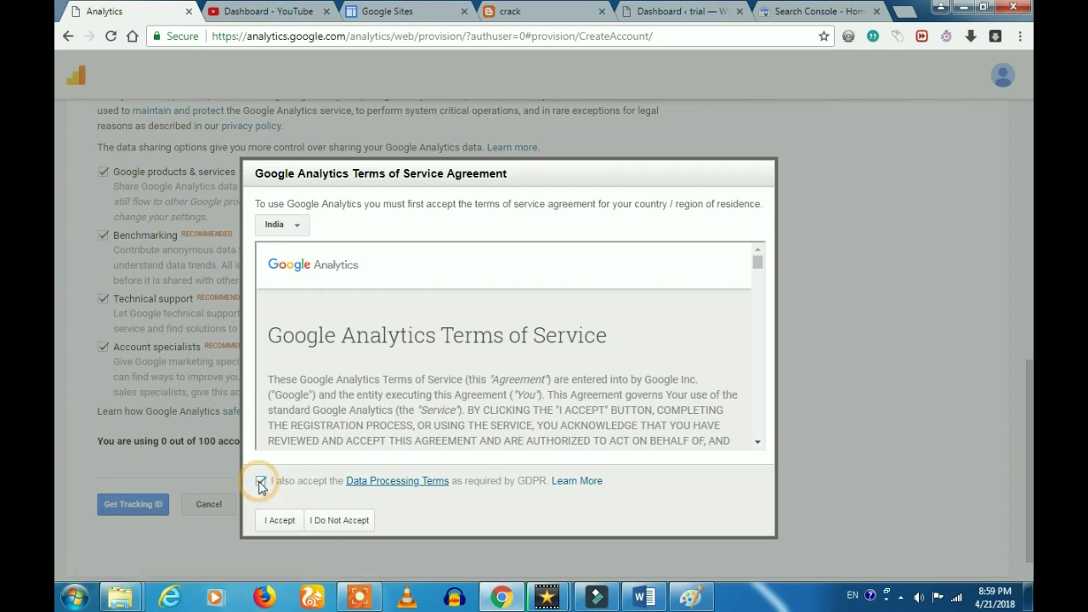
{"action": "left_click", "coordinate": [280, 521]}
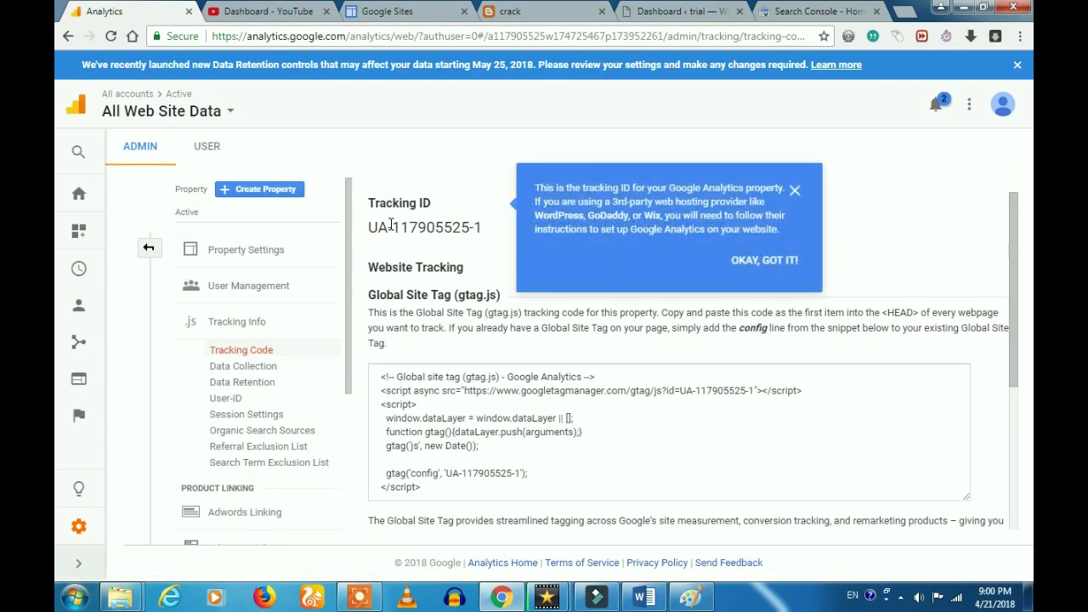
- Dismiss the tracking ID tip and scroll to the Global Site Tag snippet
{"action": "left_click", "coordinate": [794, 191]}
{"action": "scroll", "coordinate": [599, 310], "scroll_direction": "down", "scroll_amount": 1}
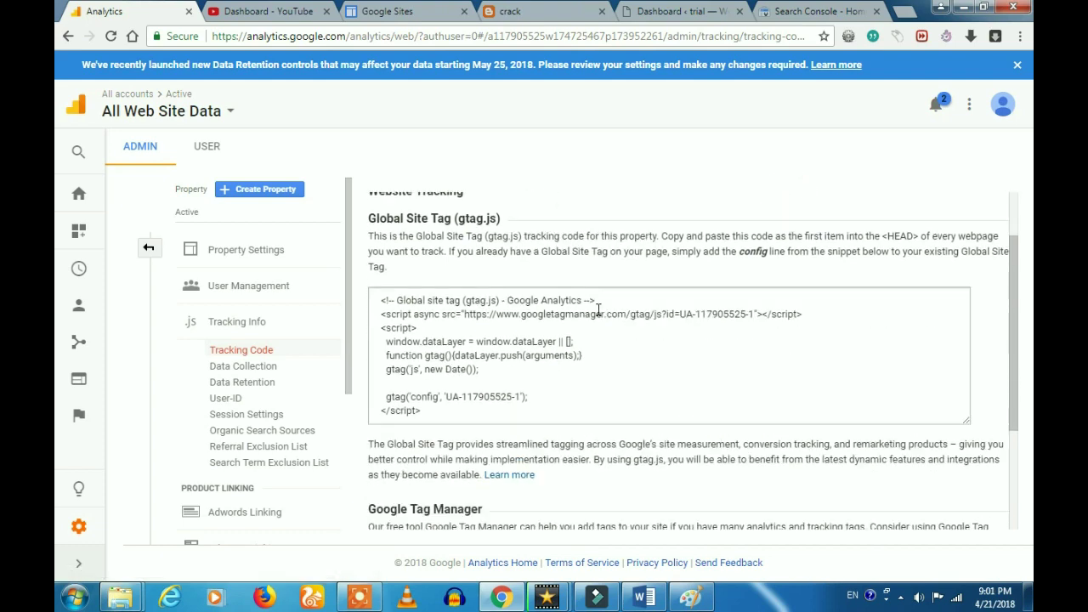
{"action": "scroll", "coordinate": [600, 311], "scroll_direction": "down", "scroll_amount": 2}
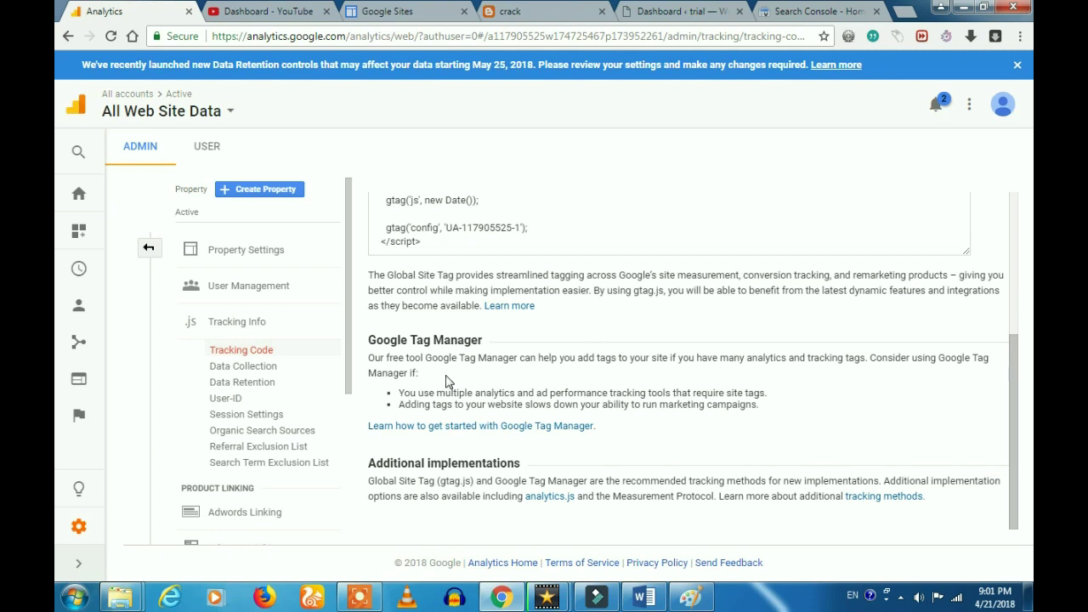
{"action": "scroll", "coordinate": [599, 353], "scroll_direction": "up", "scroll_amount": 3}
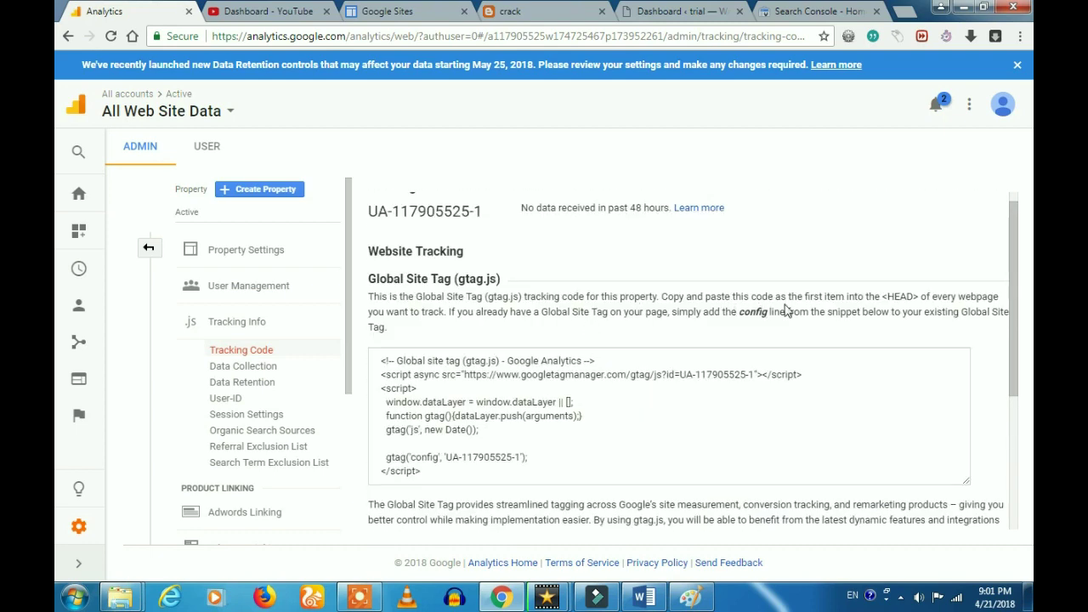
- Select the gtag.js tracking code snippet
{"action": "left_click", "coordinate": [565, 367]}
{"action": "left_click_drag", "start_coordinate": [438, 374], "coordinate": [480, 417]}
{"action": "left_click", "coordinate": [498, 417]}
{"action": "key", "text": "ctrl+a"}
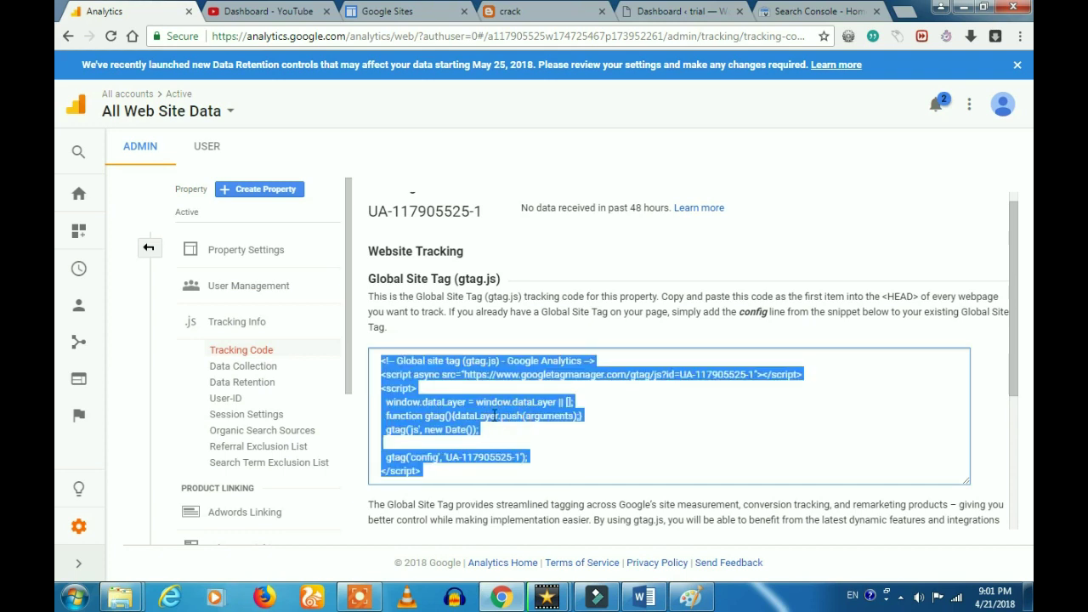
{"action": "left_click", "coordinate": [495, 418]}
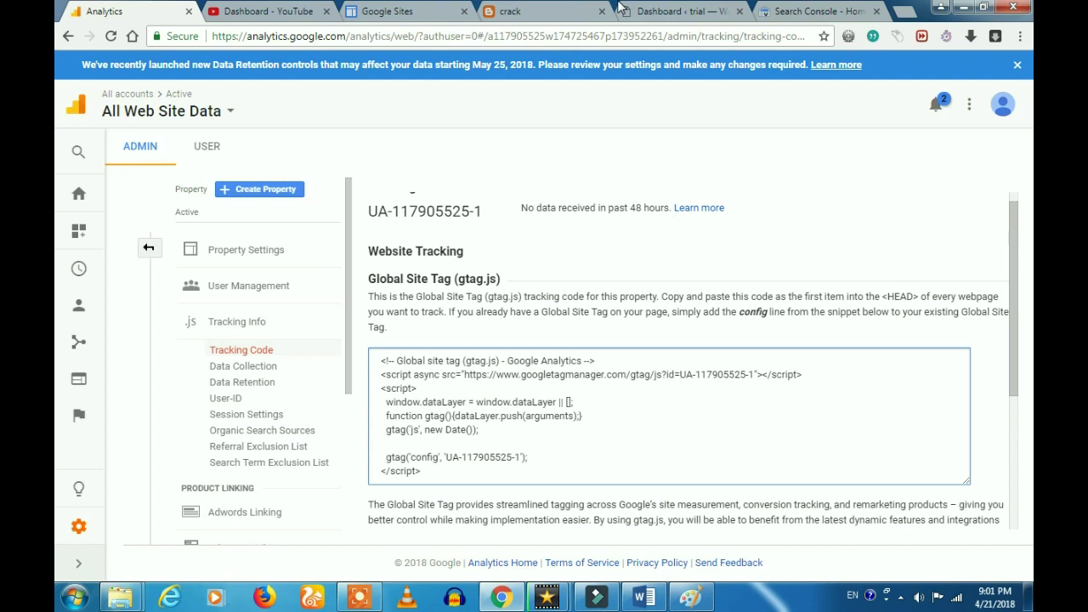
{"action": "left_click", "coordinate": [508, 380]}
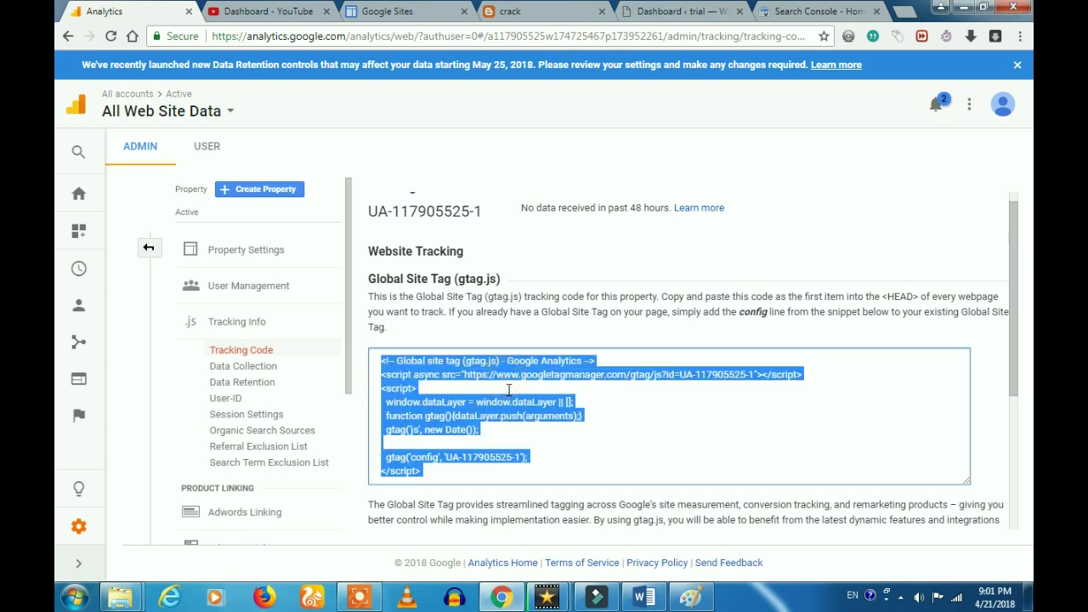
{"action": "left_click", "coordinate": [504, 369]}
{"action": "left_click", "coordinate": [465, 405]}
{"action": "left_click", "coordinate": [465, 404]}
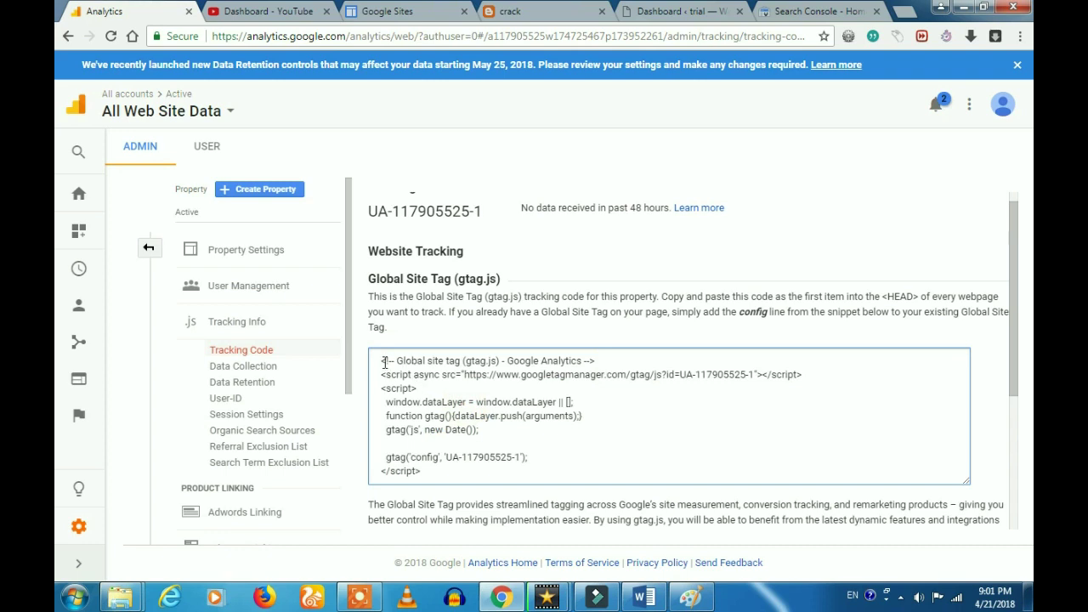
{"action": "left_click_drag", "start_coordinate": [385, 363], "coordinate": [476, 472]}
{"action": "left_click", "coordinate": [472, 434]}
- In WordPress Plugins > Add New, search for Google Analytics, then install and activate Google Analyticator
{"action": "left_click", "coordinate": [657, 16]}
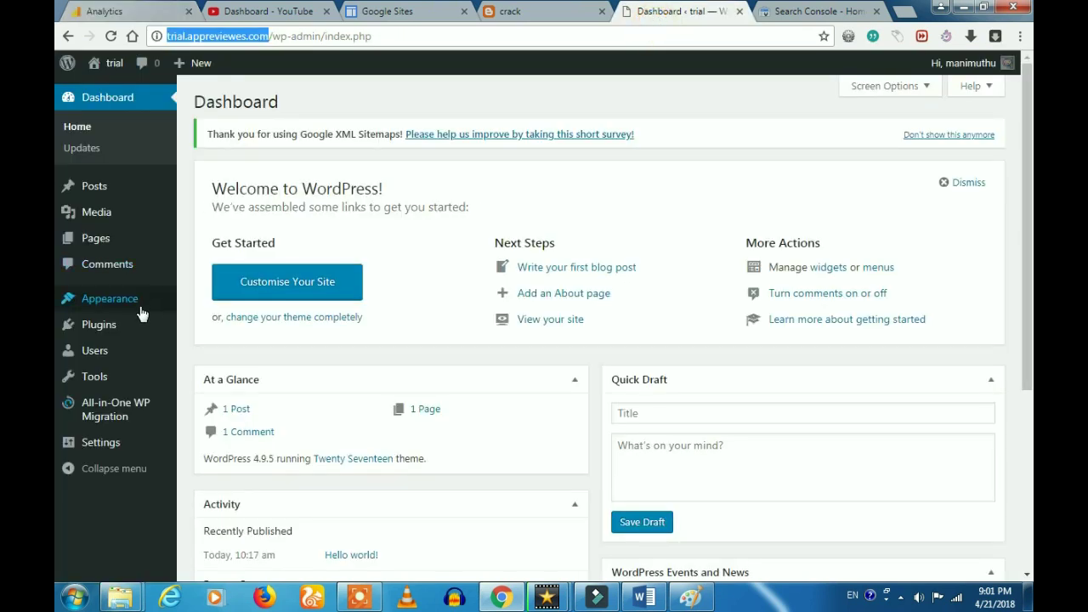
{"action": "mouse_move", "coordinate": [116, 323]}
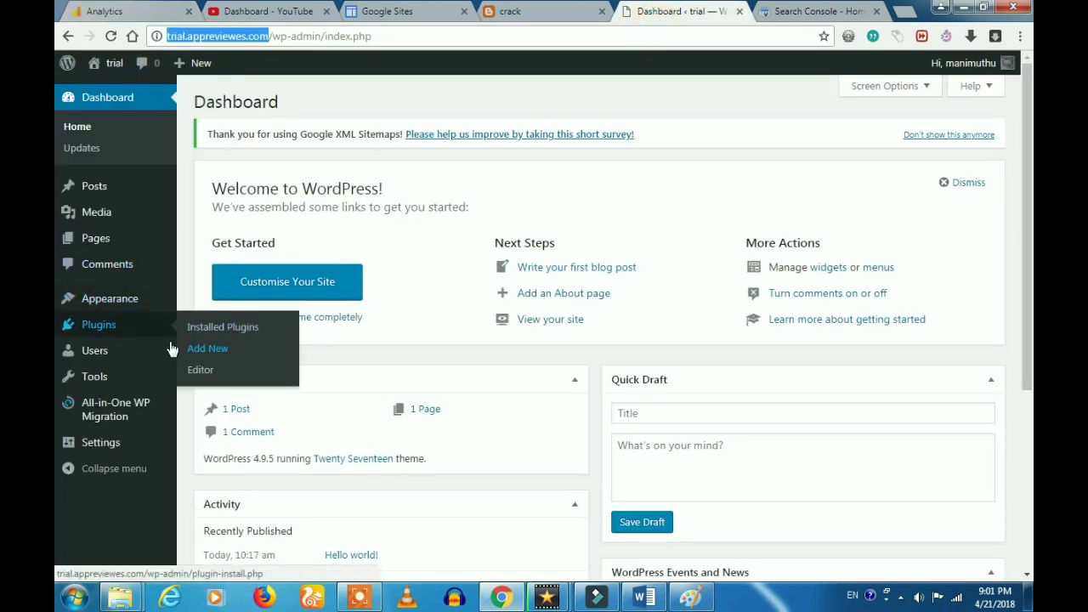
{"action": "left_click", "coordinate": [217, 355]}
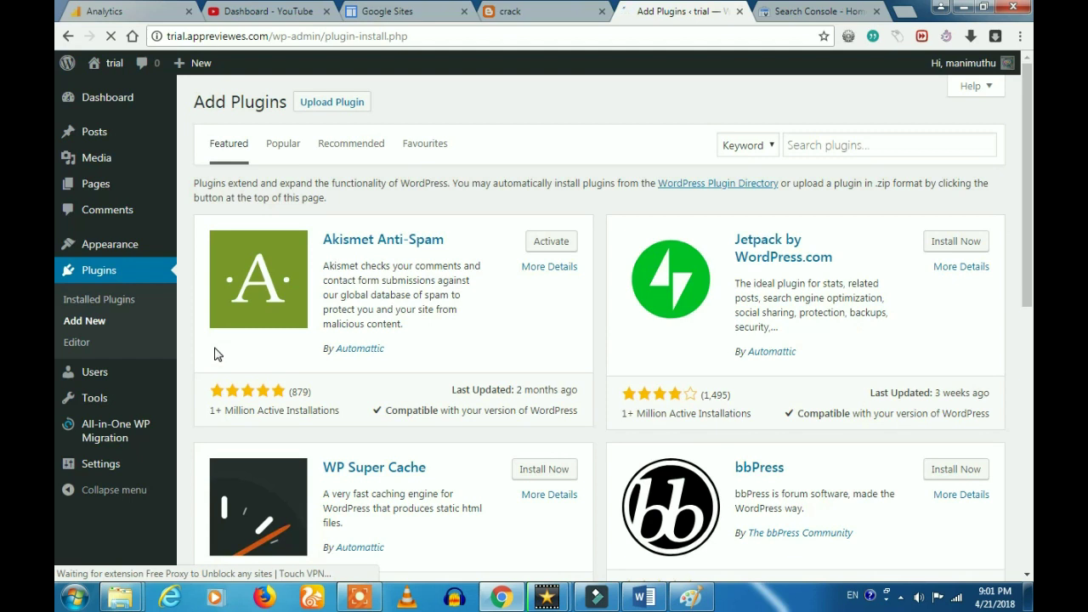
{"action": "left_click", "coordinate": [831, 149]}
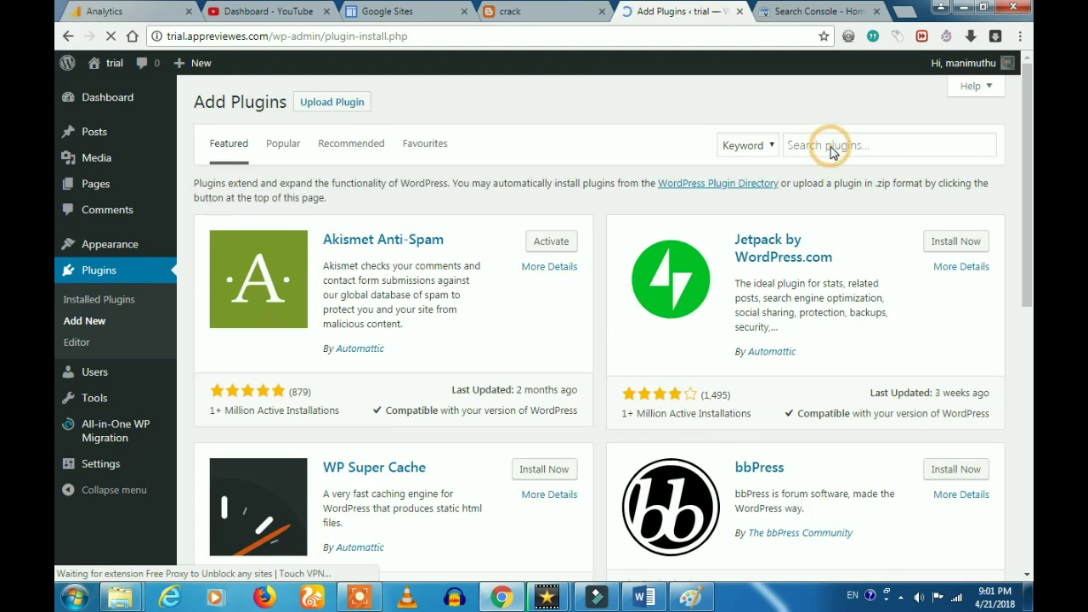
{"action": "left_click", "coordinate": [841, 145]}
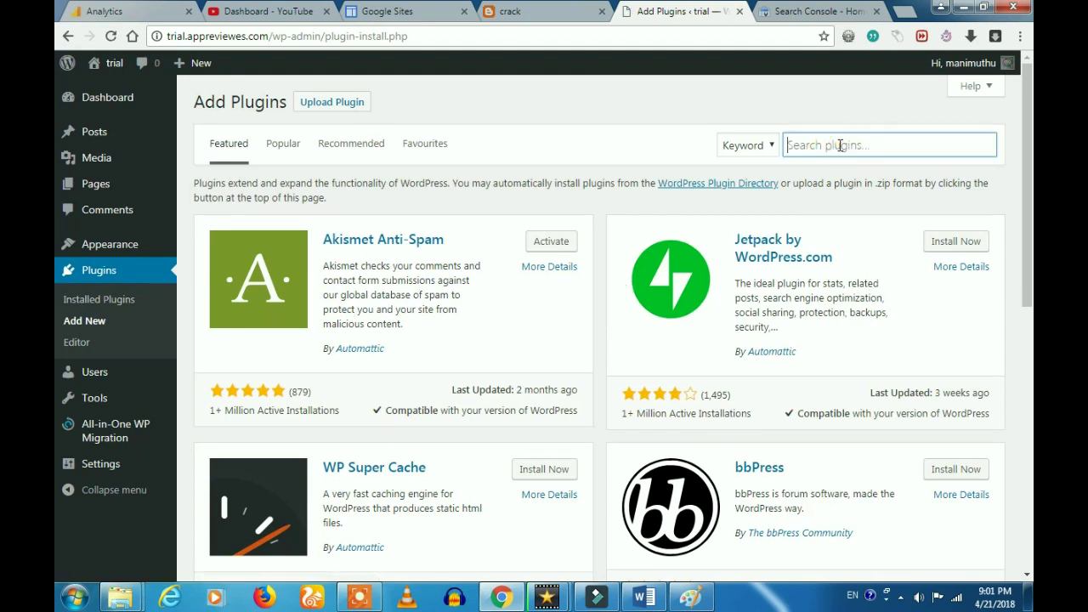
{"action": "type", "text": "go"}
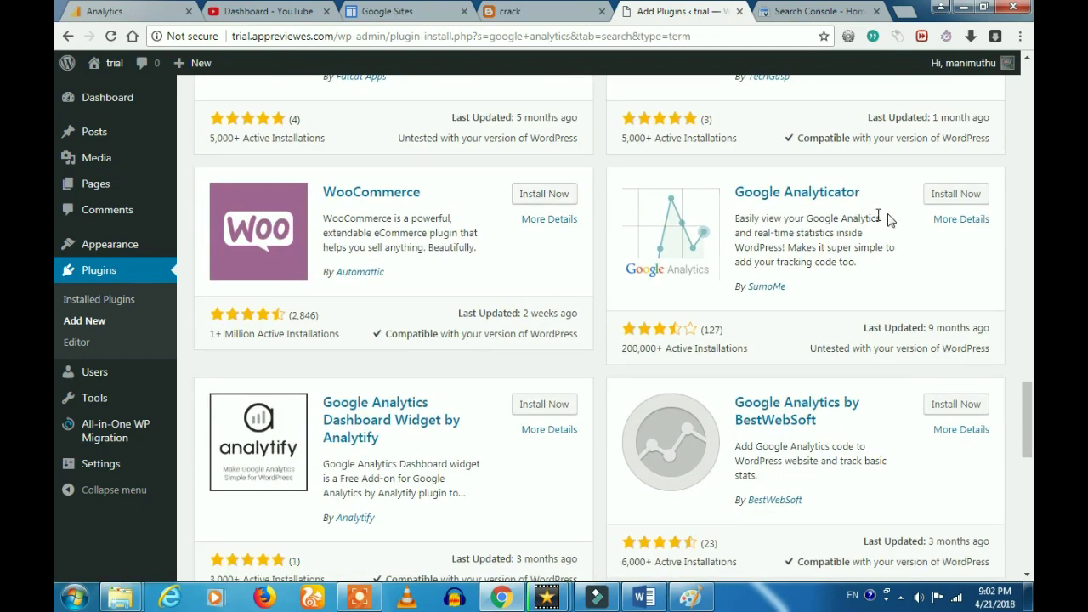
{"action": "left_click", "coordinate": [961, 201]}
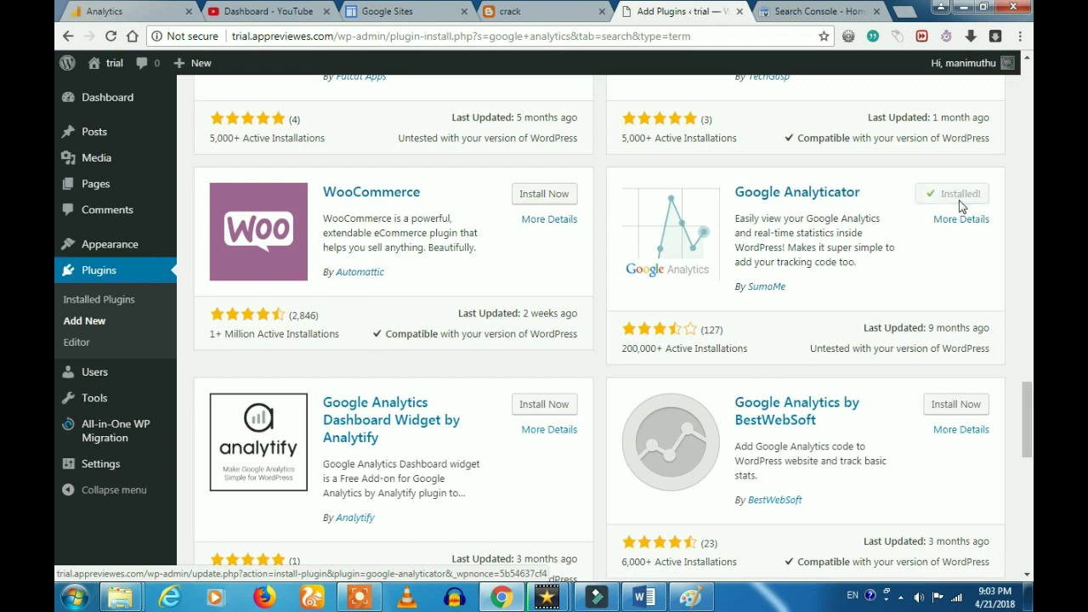
{"action": "left_click", "coordinate": [954, 198]}
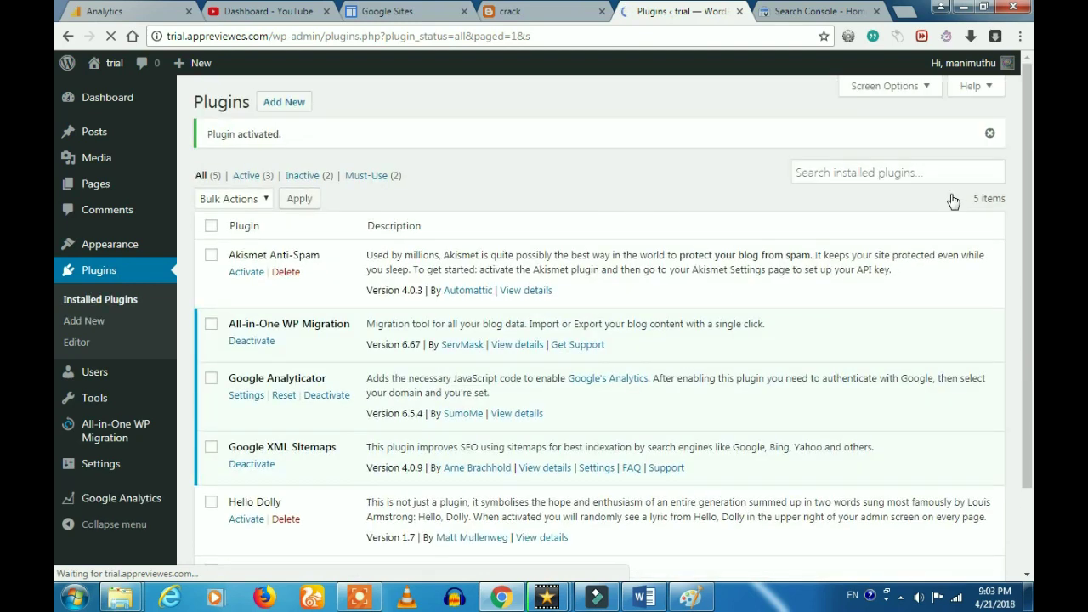
- Open Google Analyticator's authentication page from the admin sidebar
{"action": "mouse_move", "coordinate": [110, 470]}
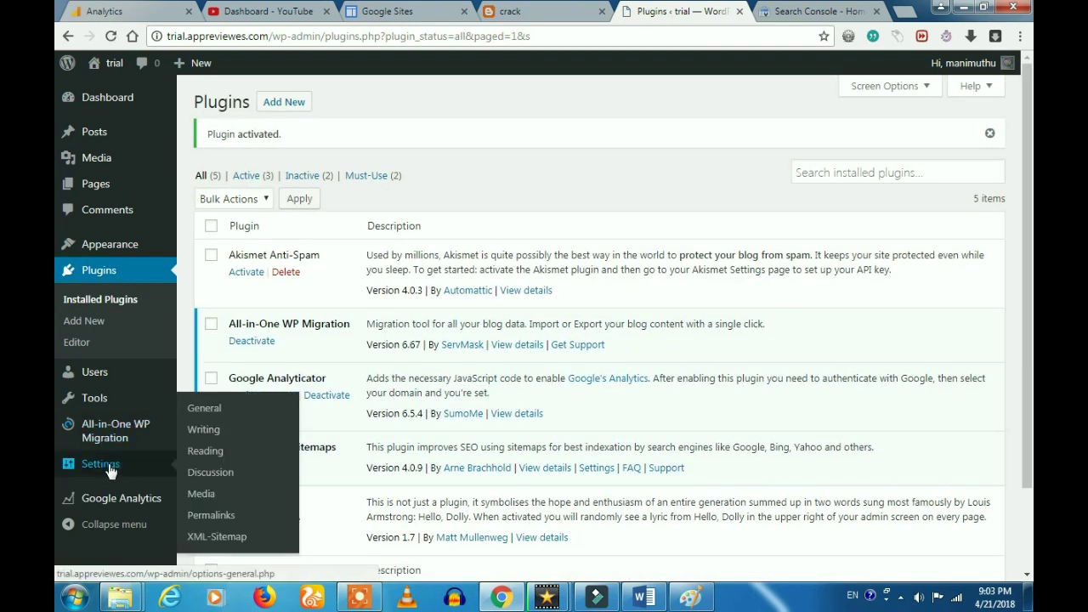
{"action": "mouse_move", "coordinate": [119, 507]}
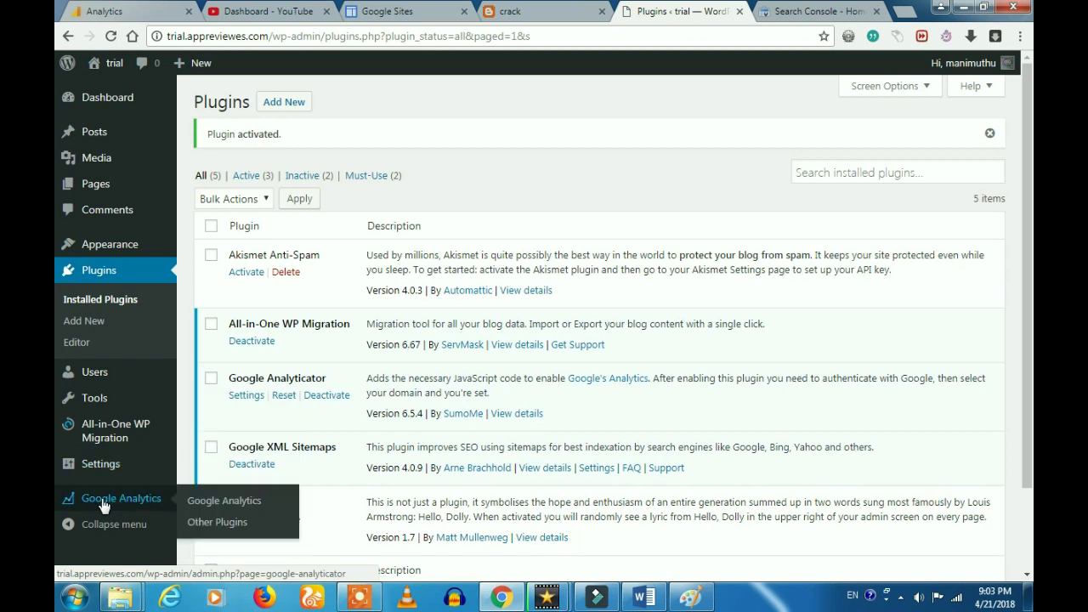
{"action": "left_click", "coordinate": [101, 498]}
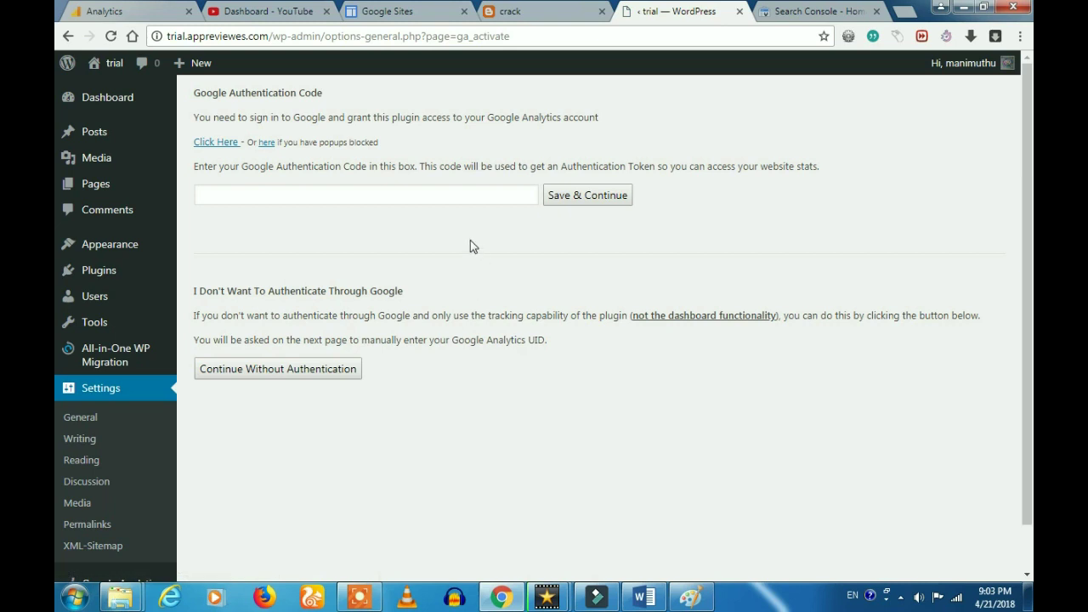
{"action": "left_click", "coordinate": [356, 195]}
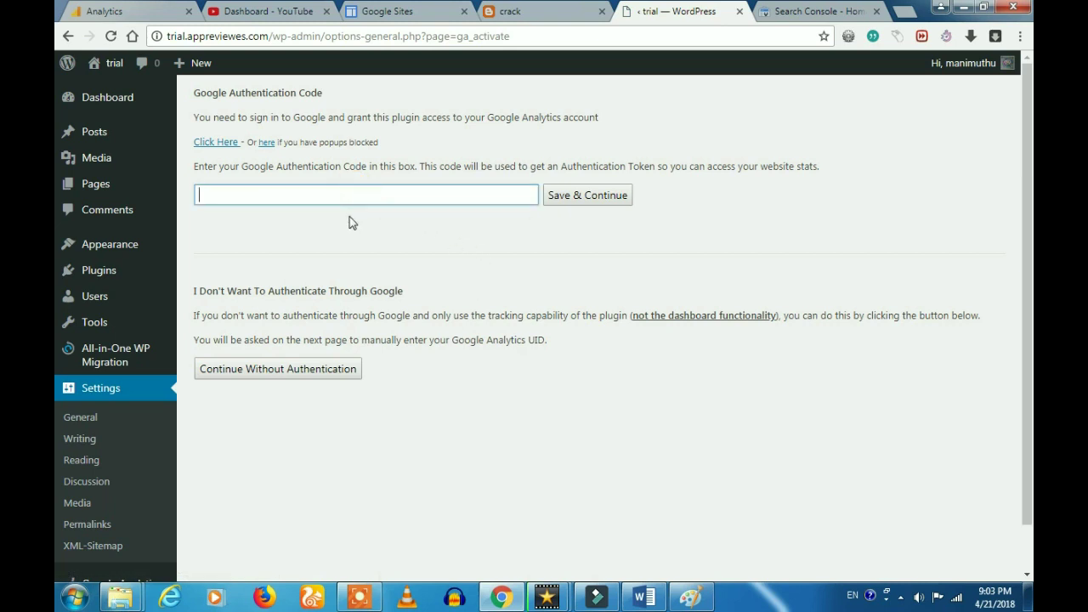
- Check the signed-in Google account on the Analytics tab, then return to WordPress
{"action": "left_click", "coordinate": [163, 10]}
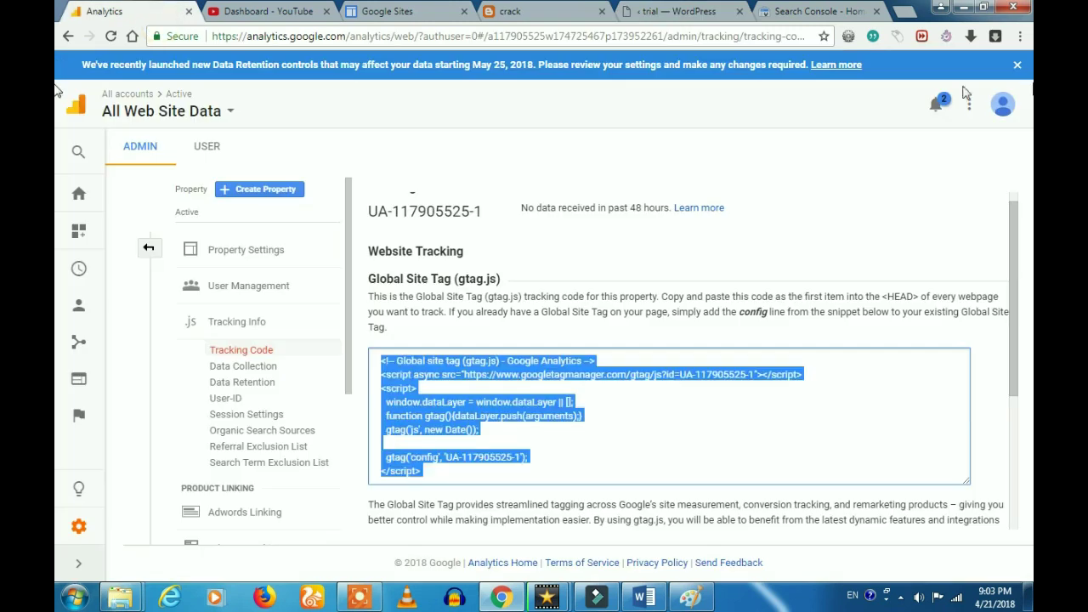
{"action": "left_click", "coordinate": [1003, 105]}
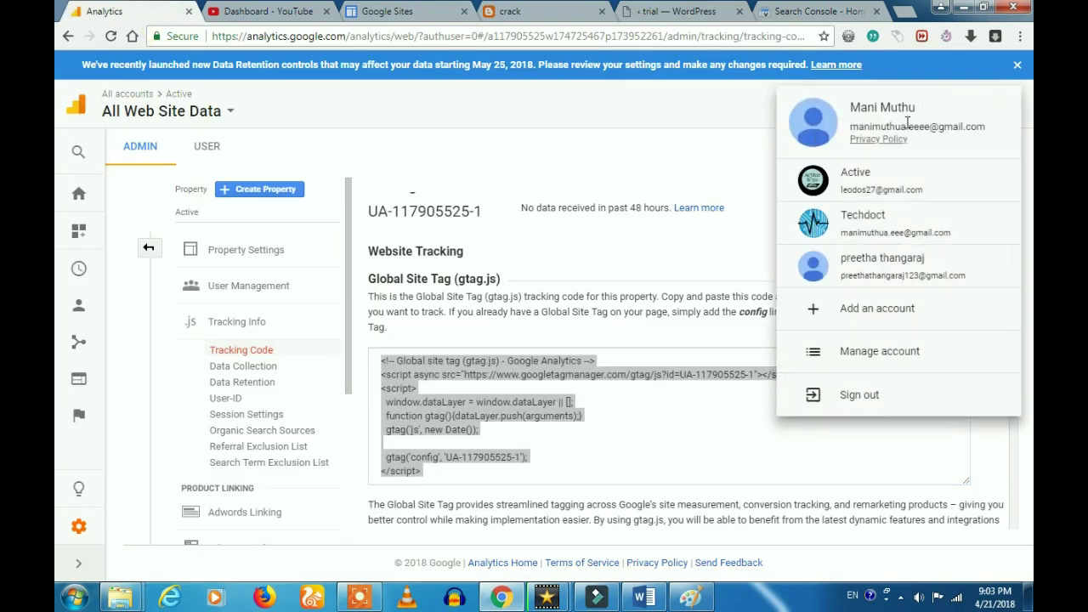
{"action": "left_click", "coordinate": [736, 121]}
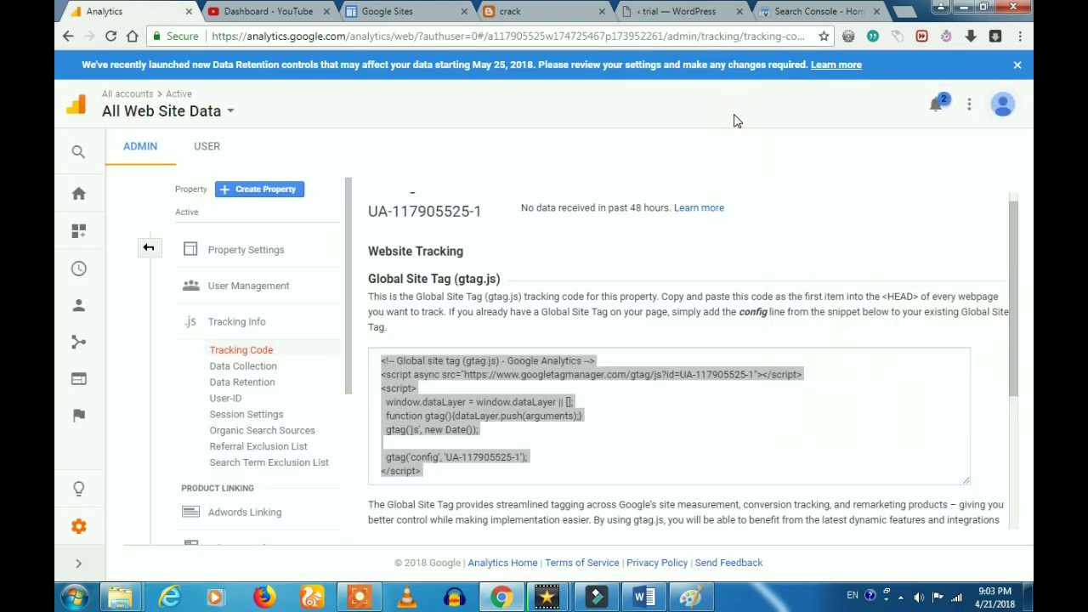
{"action": "left_click", "coordinate": [534, 11]}
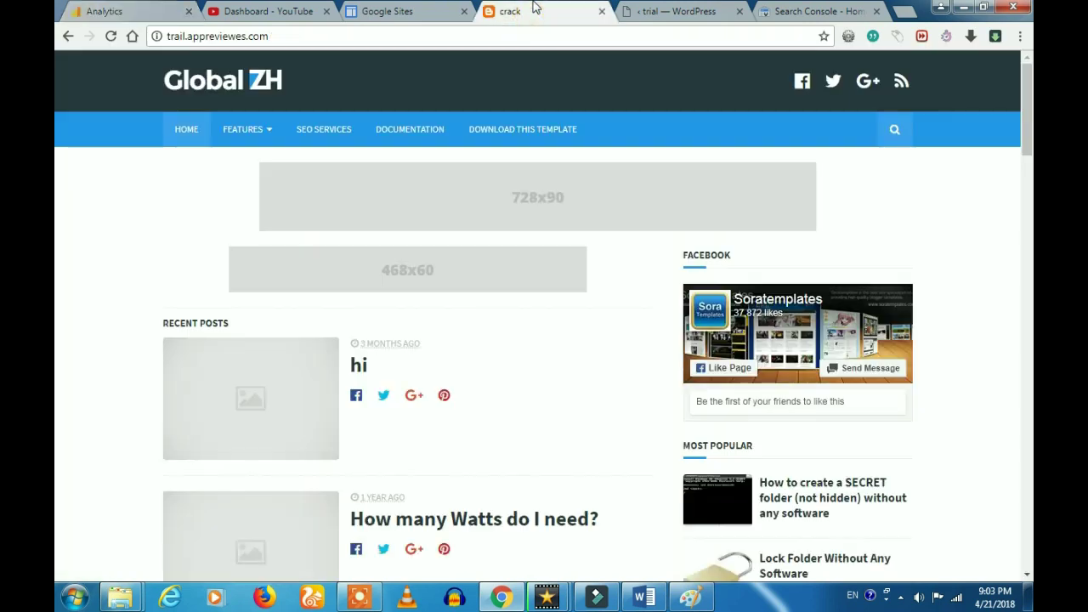
{"action": "left_click", "coordinate": [689, 8]}
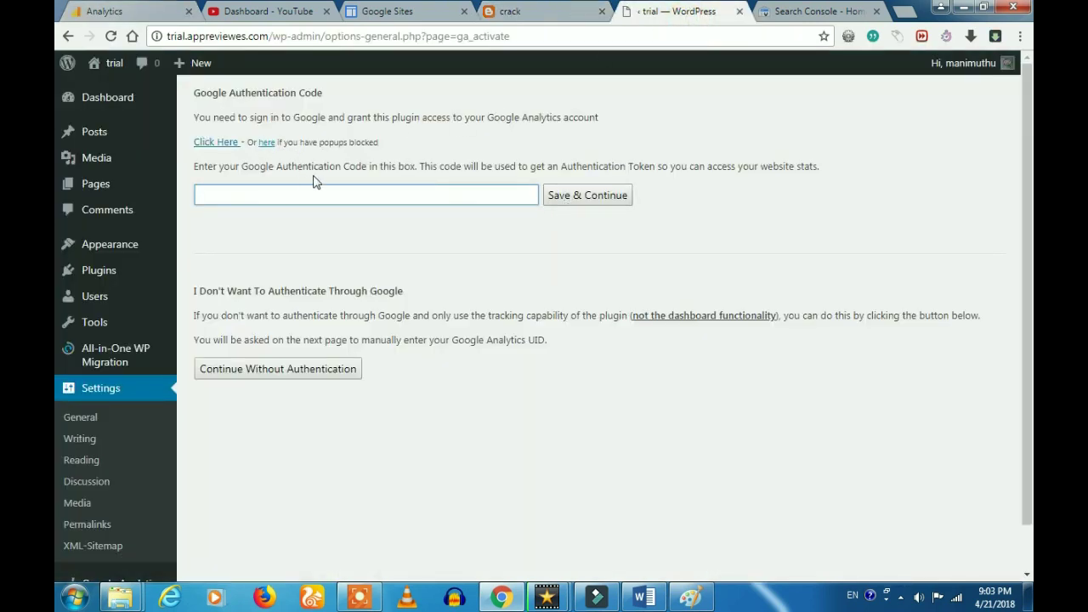
- Authorize Google Analyticator with the Google account and close the sign-in window
{"action": "left_click", "coordinate": [230, 148]}
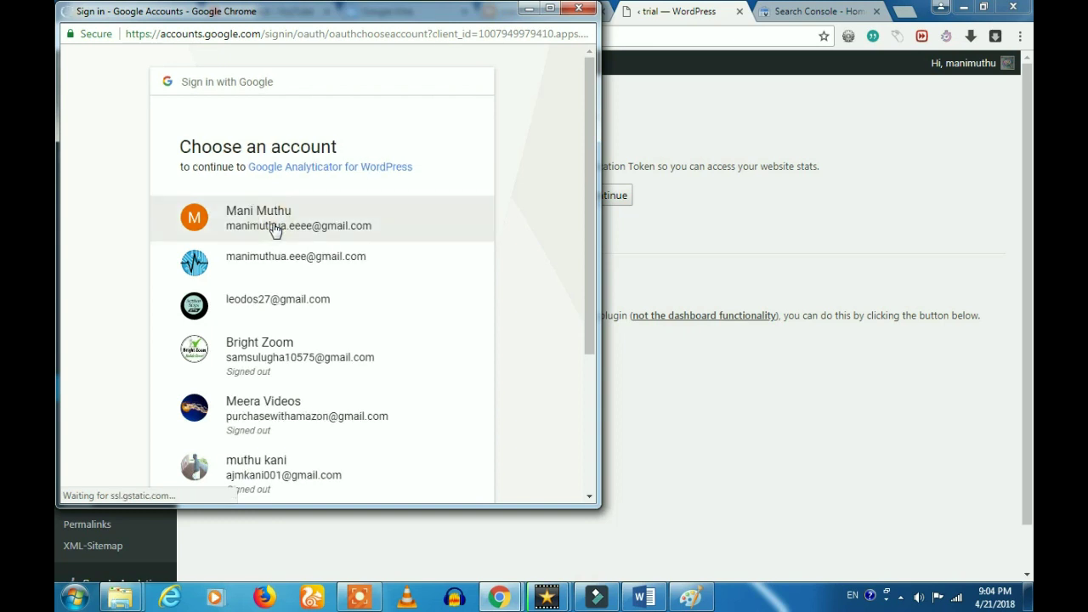
{"action": "left_click", "coordinate": [274, 227]}
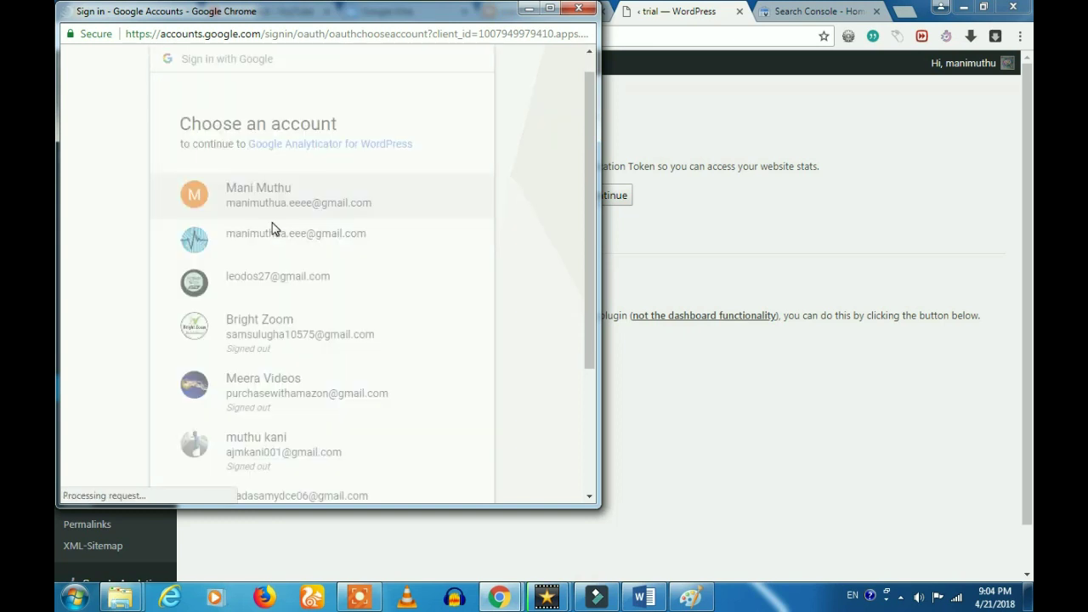
{"action": "left_click", "coordinate": [422, 464]}
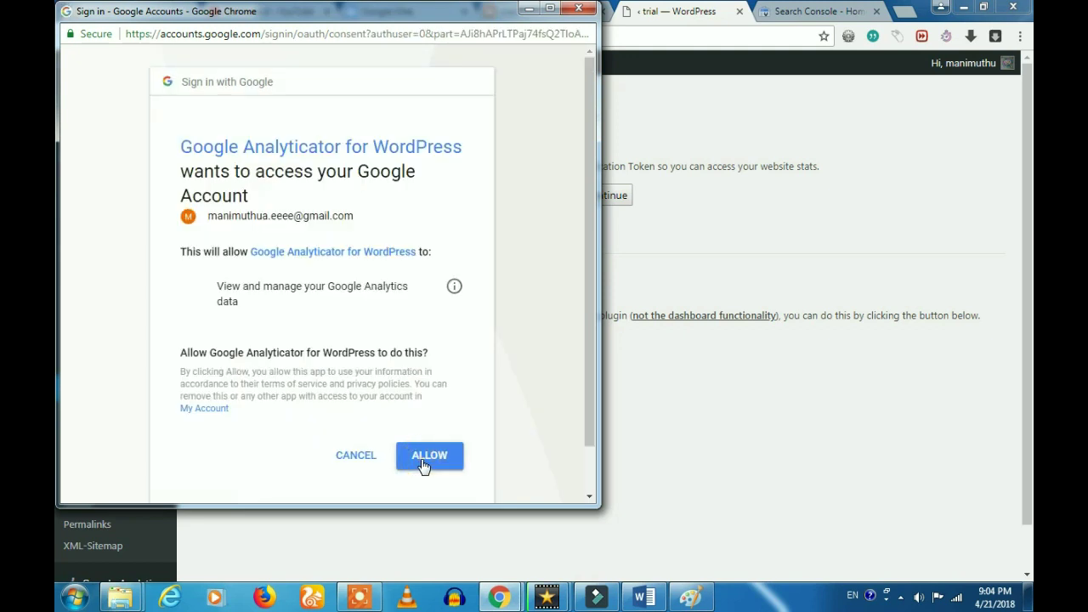
{"action": "left_click", "coordinate": [260, 206]}
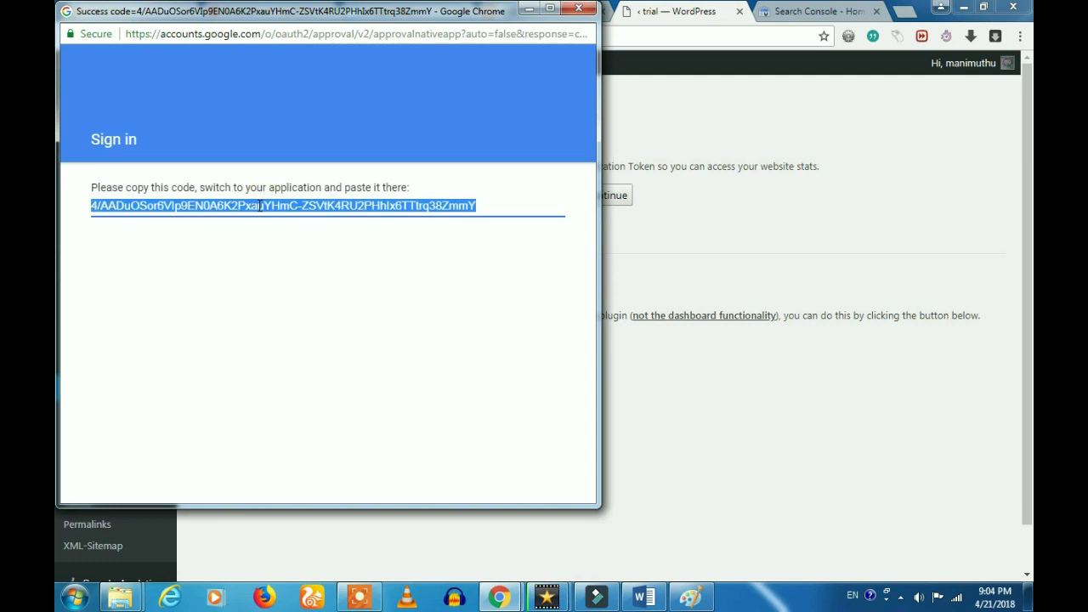
{"action": "left_click", "coordinate": [578, 8]}
{"action": "left_click", "coordinate": [444, 195]}
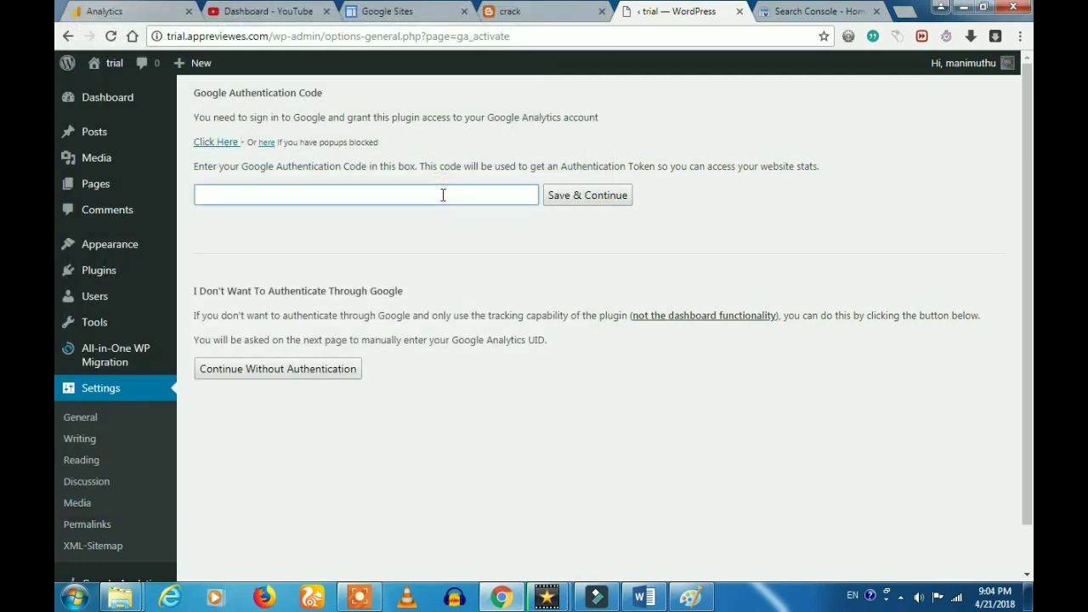
- Submit the pasted authentication code and set Google Analytics logging to Enabled
{"action": "left_click", "coordinate": [586, 201]}
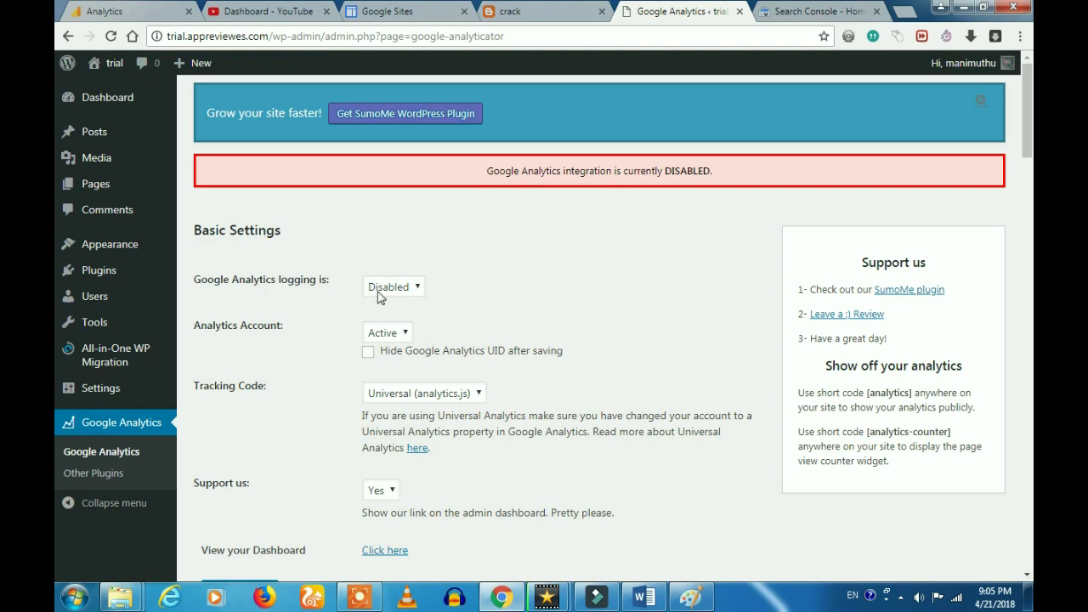
{"action": "left_click", "coordinate": [379, 289]}
{"action": "left_click", "coordinate": [378, 302]}
{"action": "left_click", "coordinate": [574, 295]}
{"action": "scroll", "coordinate": [530, 348], "scroll_direction": "down", "scroll_amount": 2}
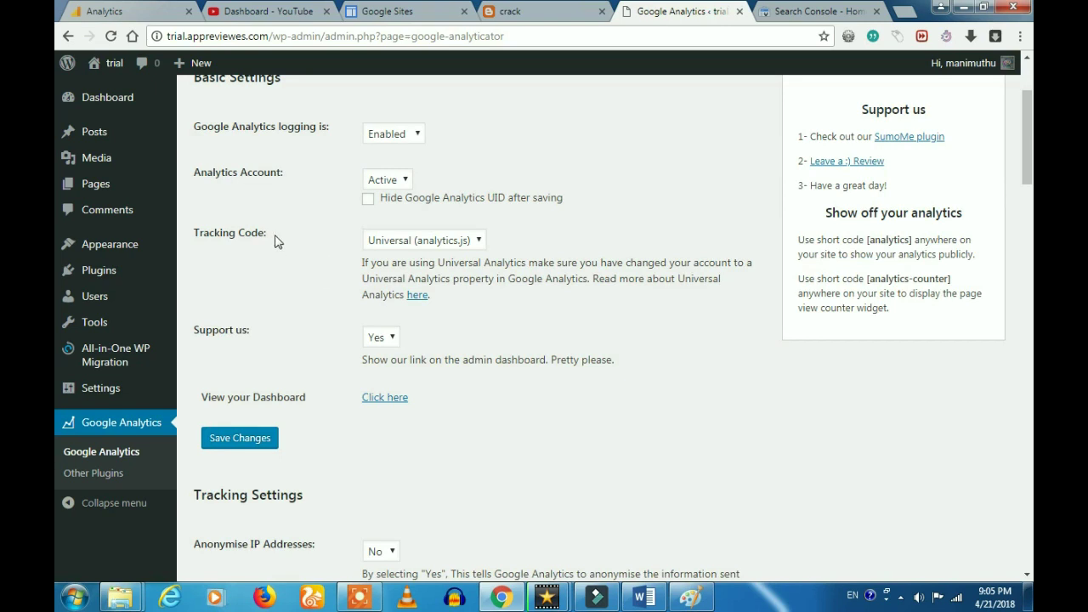
- Keep Universal (analytics.js) as the tracking code and save the Analyticator settings
{"action": "left_click", "coordinate": [419, 242]}
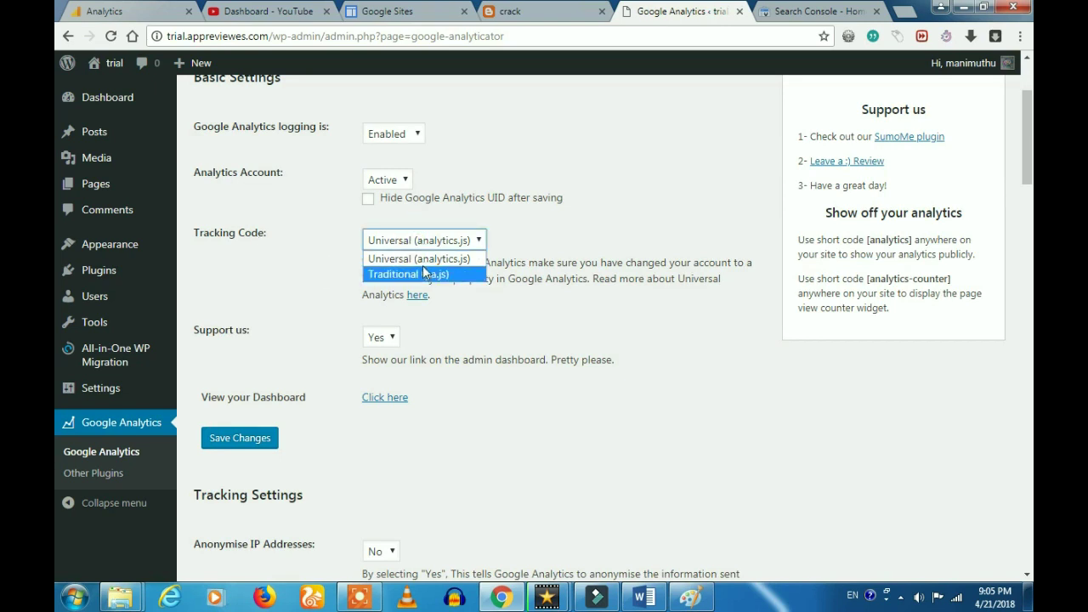
{"action": "left_click", "coordinate": [421, 264]}
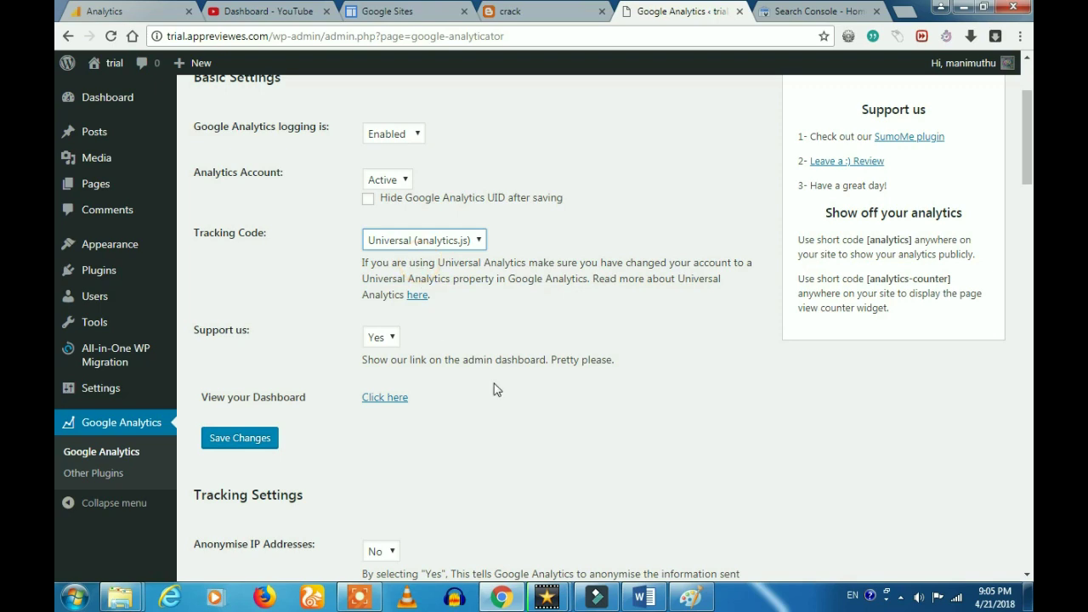
{"action": "scroll", "coordinate": [493, 387], "scroll_direction": "down", "scroll_amount": 2}
{"action": "scroll", "coordinate": [340, 350], "scroll_direction": "down", "scroll_amount": 3}
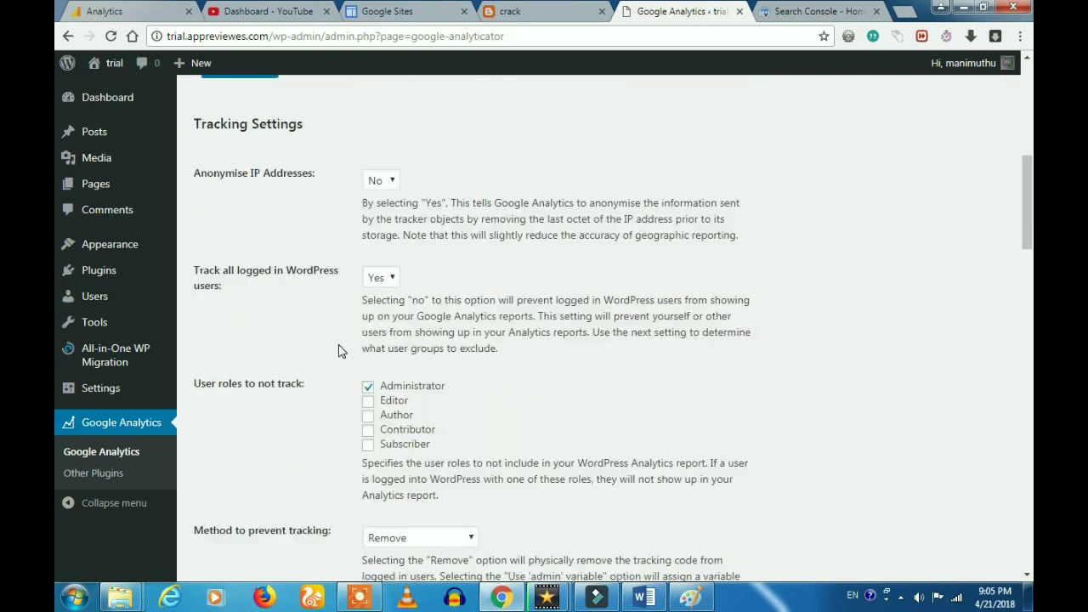
{"action": "scroll", "coordinate": [341, 351], "scroll_direction": "down", "scroll_amount": 5}
{"action": "scroll", "coordinate": [340, 350], "scroll_direction": "down", "scroll_amount": 10}
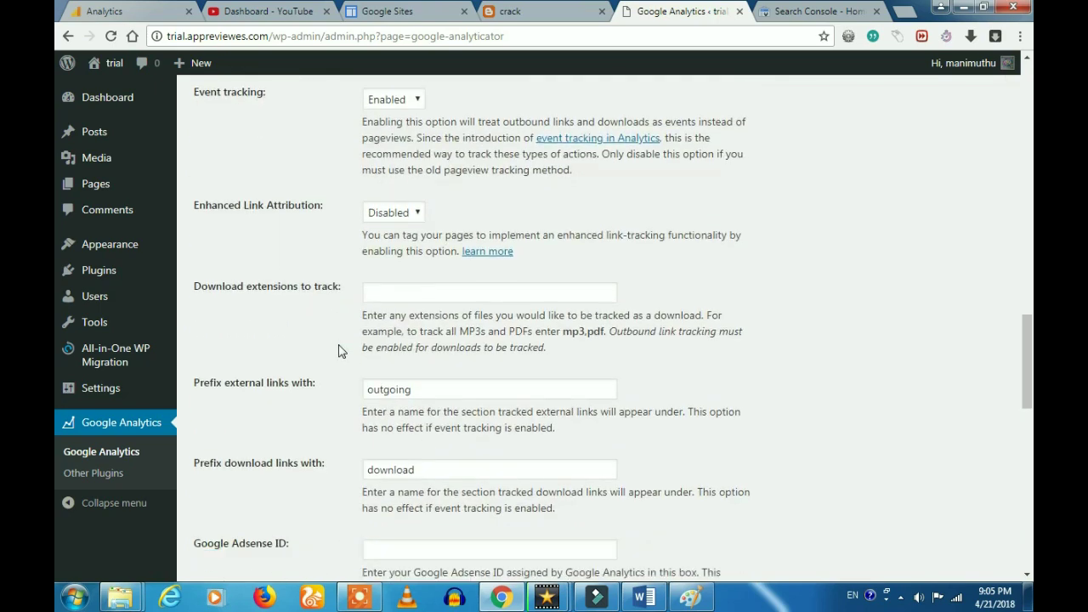
{"action": "scroll", "coordinate": [338, 350], "scroll_direction": "down", "scroll_amount": 5}
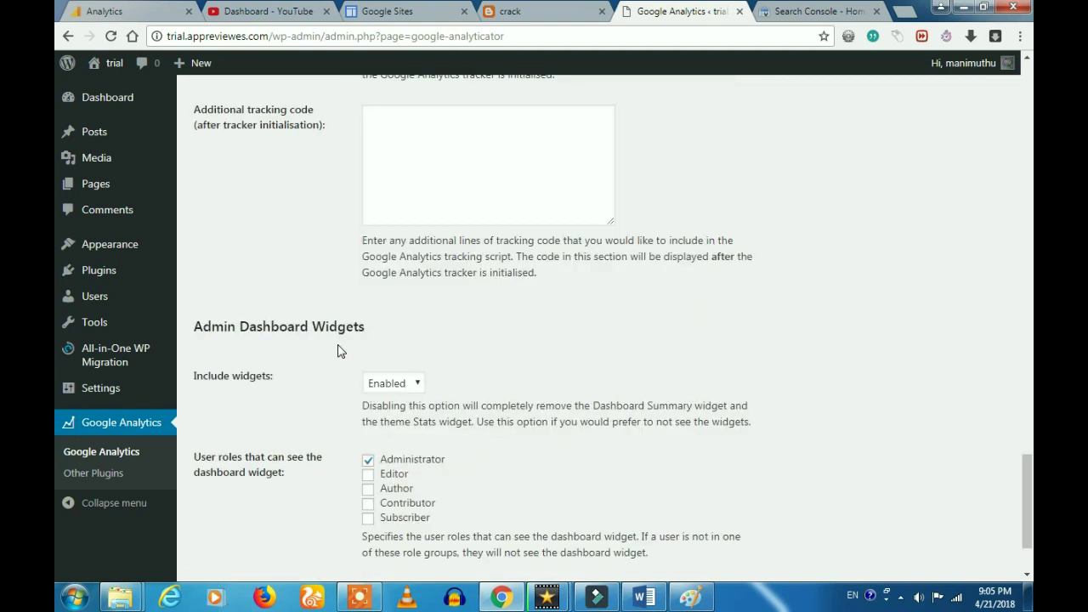
{"action": "scroll", "coordinate": [338, 350], "scroll_direction": "down", "scroll_amount": 2}
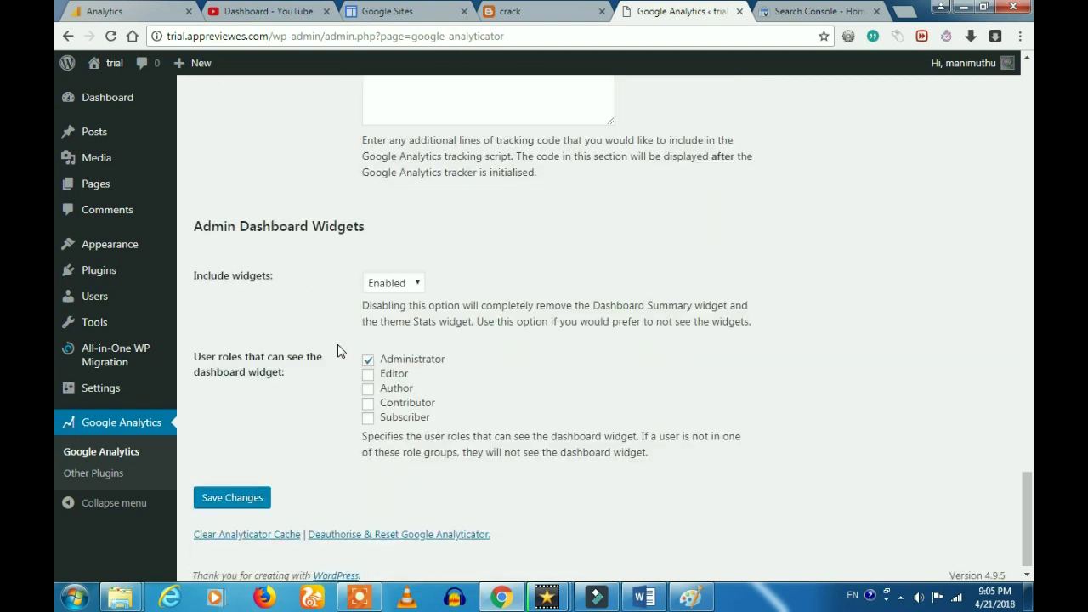
{"action": "left_click", "coordinate": [250, 491]}
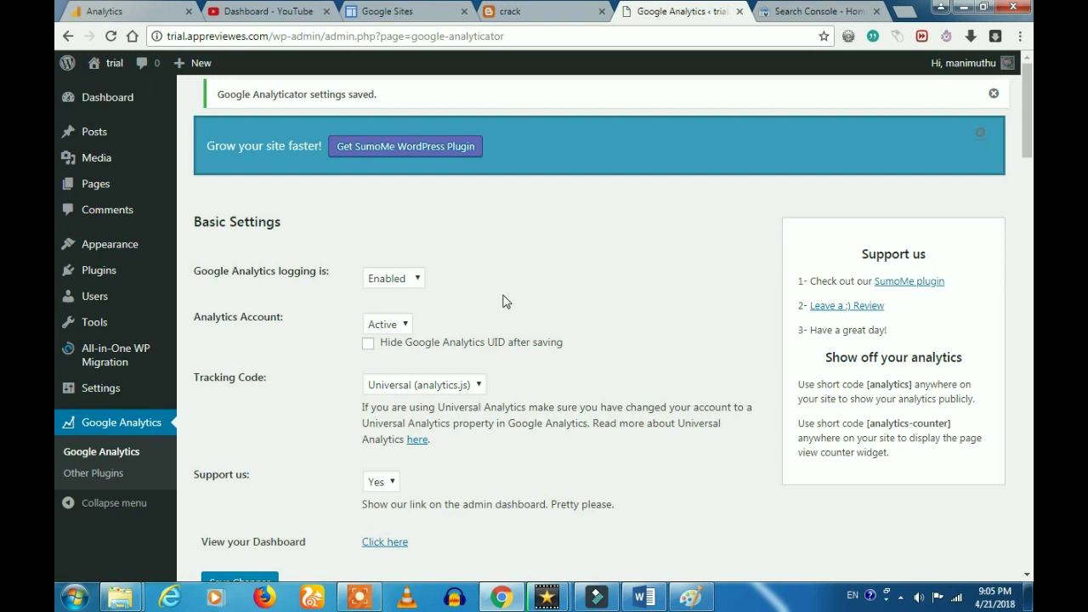
- Confirm Active as the Analytics Account in the Google Analyticator settings
{"action": "left_click", "coordinate": [403, 327]}
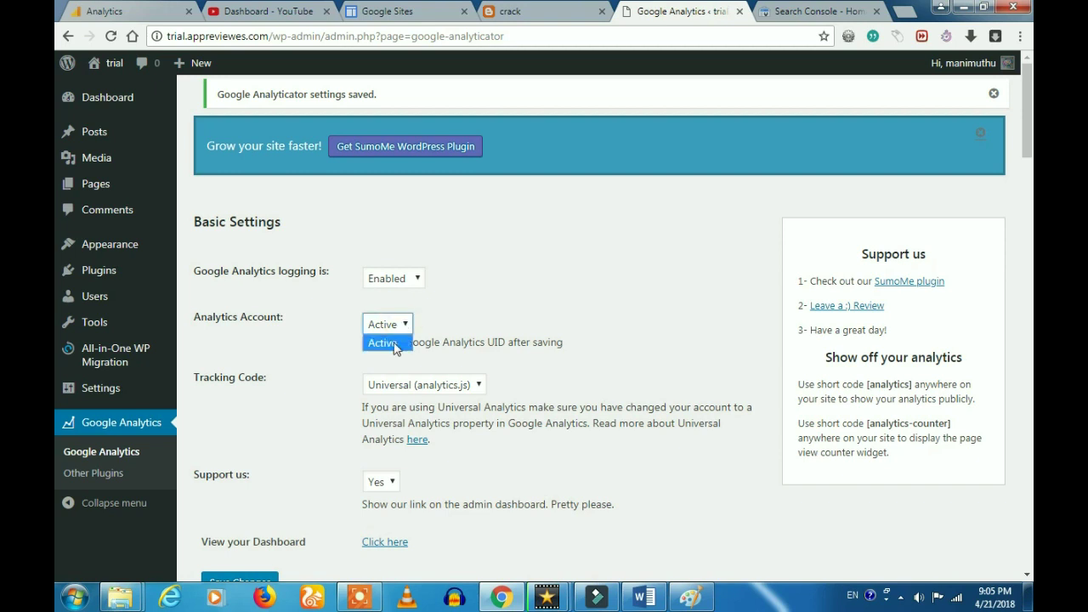
{"action": "left_click", "coordinate": [389, 340]}
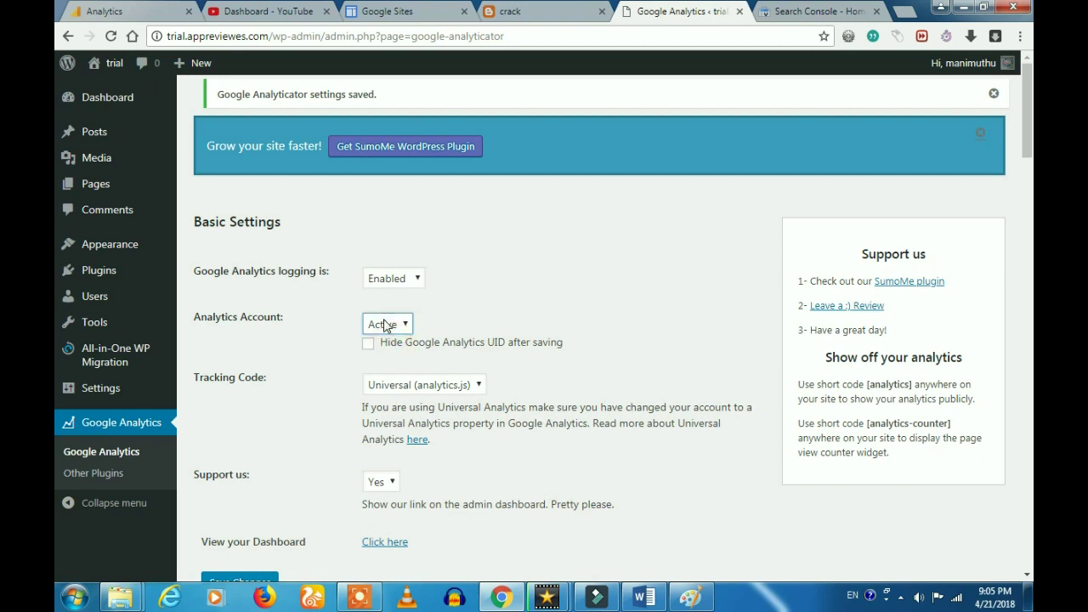
{"action": "left_click", "coordinate": [384, 324]}
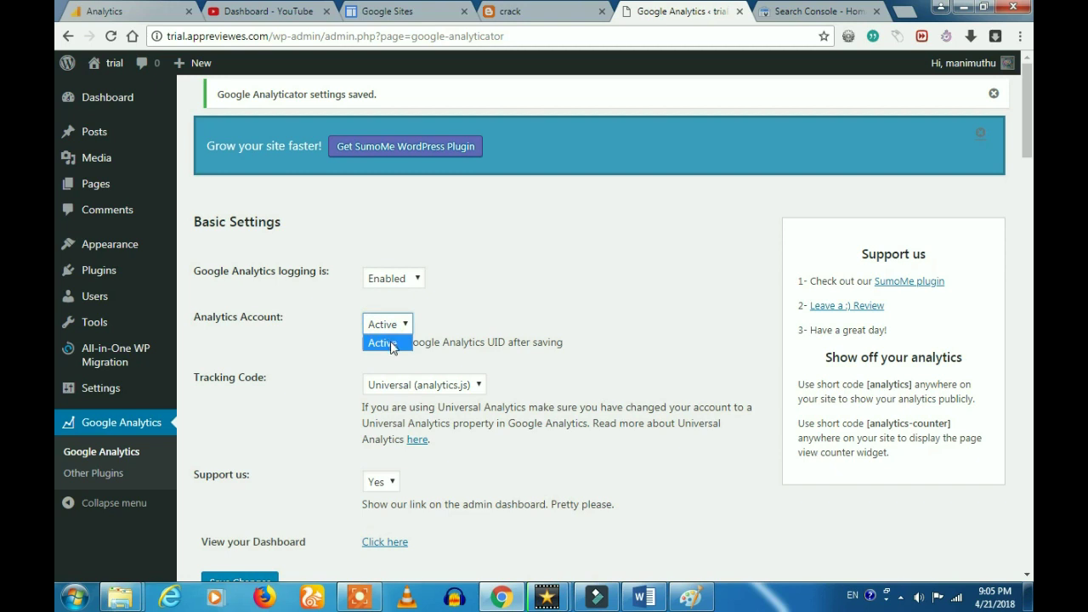
{"action": "left_click", "coordinate": [391, 344]}
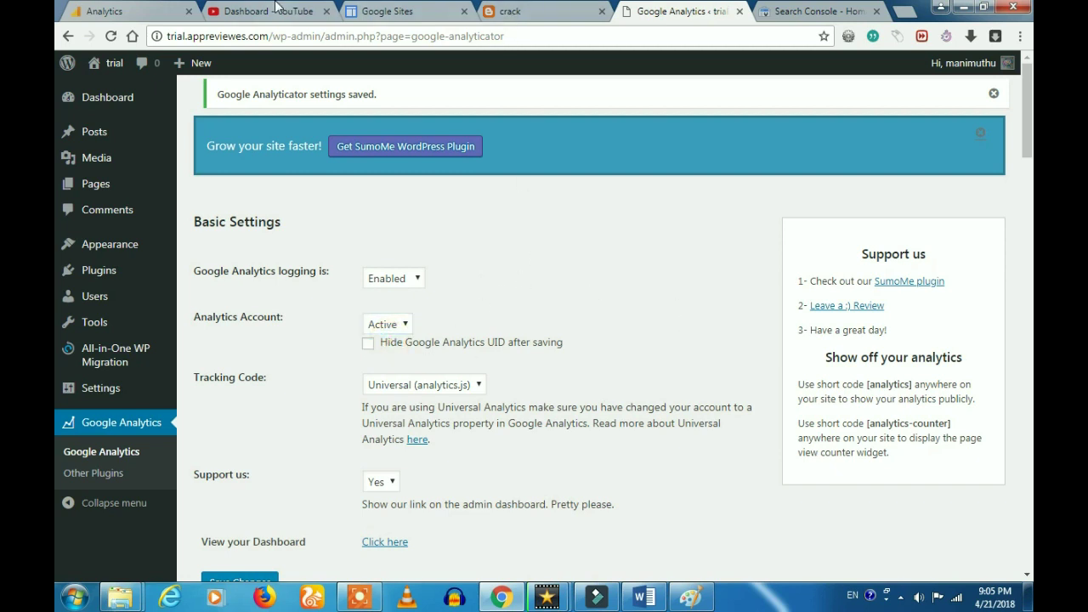
- Return to Google Analytics and bring up the Home dashboard
{"action": "left_click", "coordinate": [117, 9]}
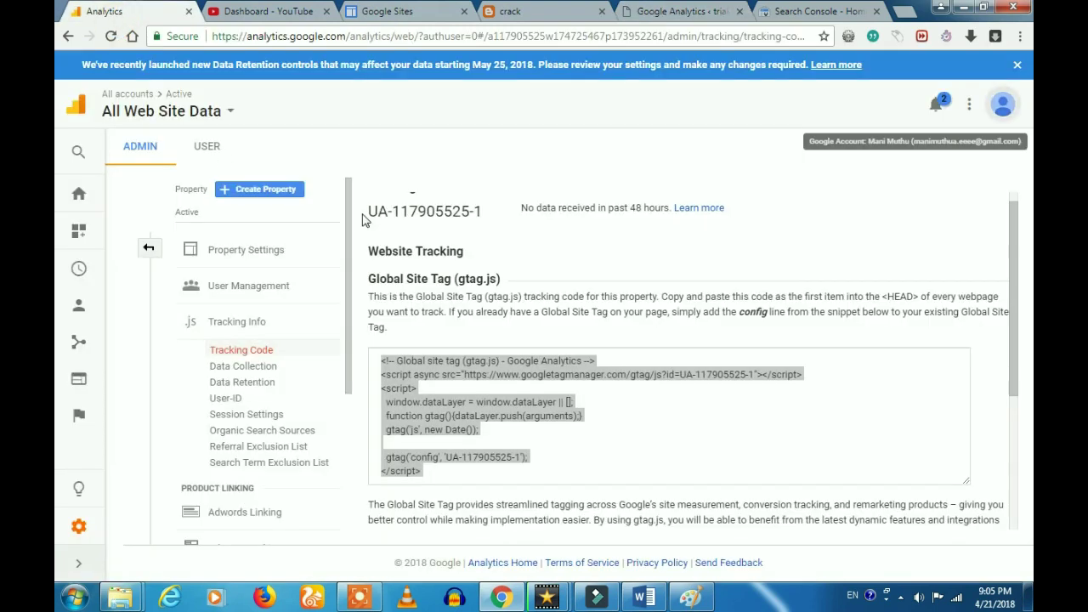
{"action": "left_click", "coordinate": [432, 140]}
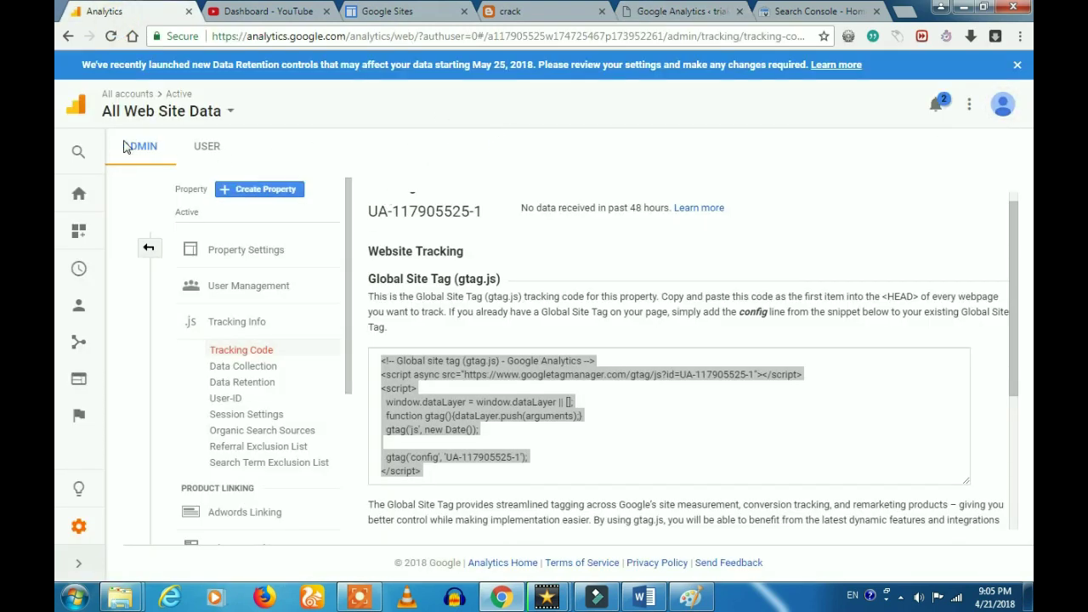
{"action": "left_click", "coordinate": [74, 197]}
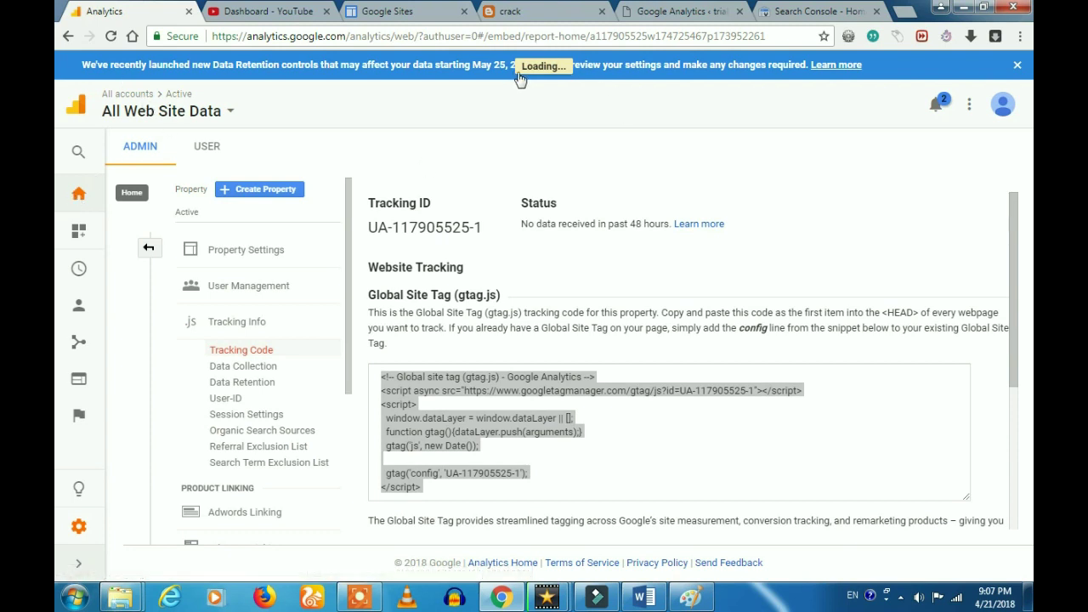
{"action": "left_click", "coordinate": [92, 190]}
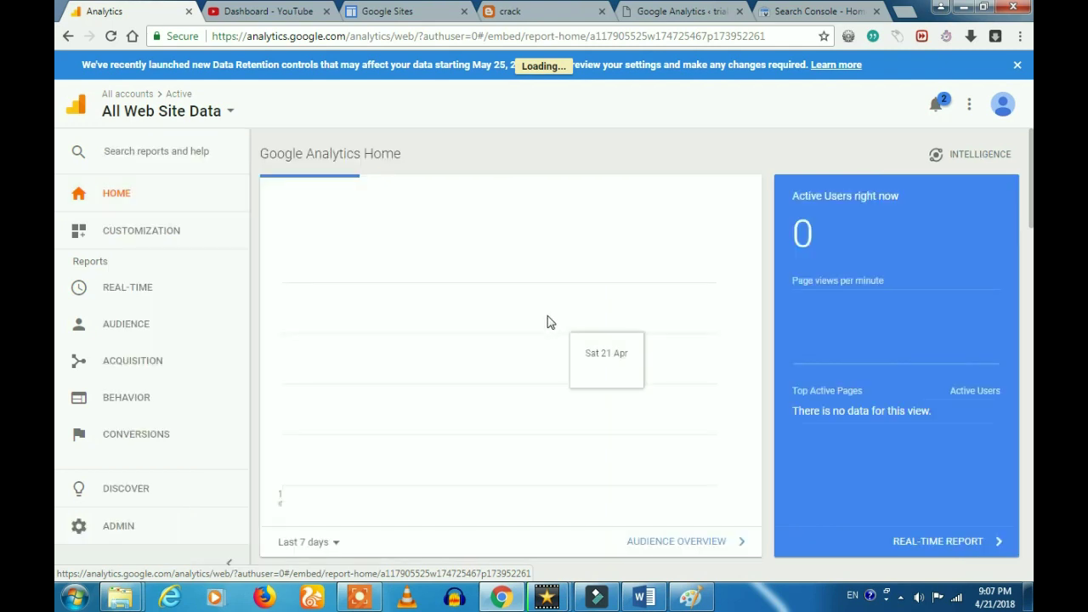
- Check the 0 active users count, then view the Real-Time Locations and Traffic Sources reports
{"action": "double_click", "coordinate": [796, 230]}
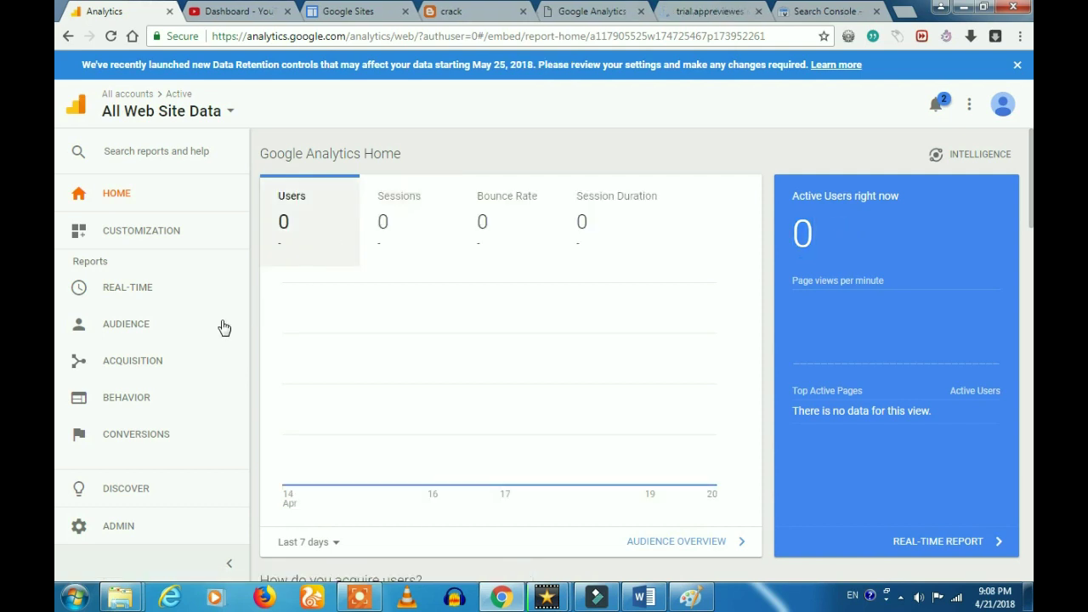
{"action": "left_click", "coordinate": [122, 291]}
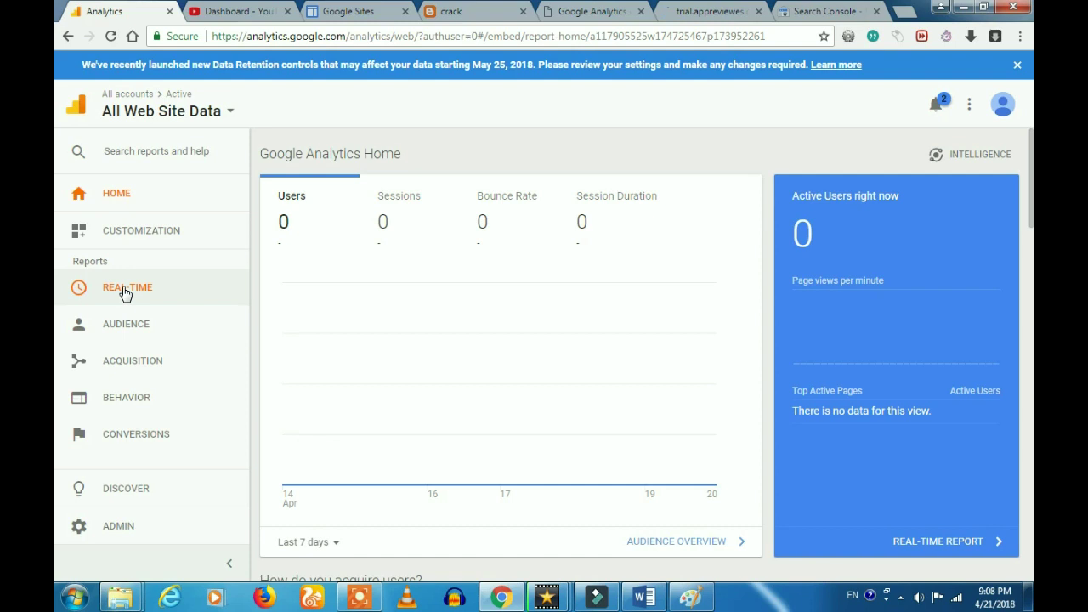
{"action": "left_click", "coordinate": [124, 293]}
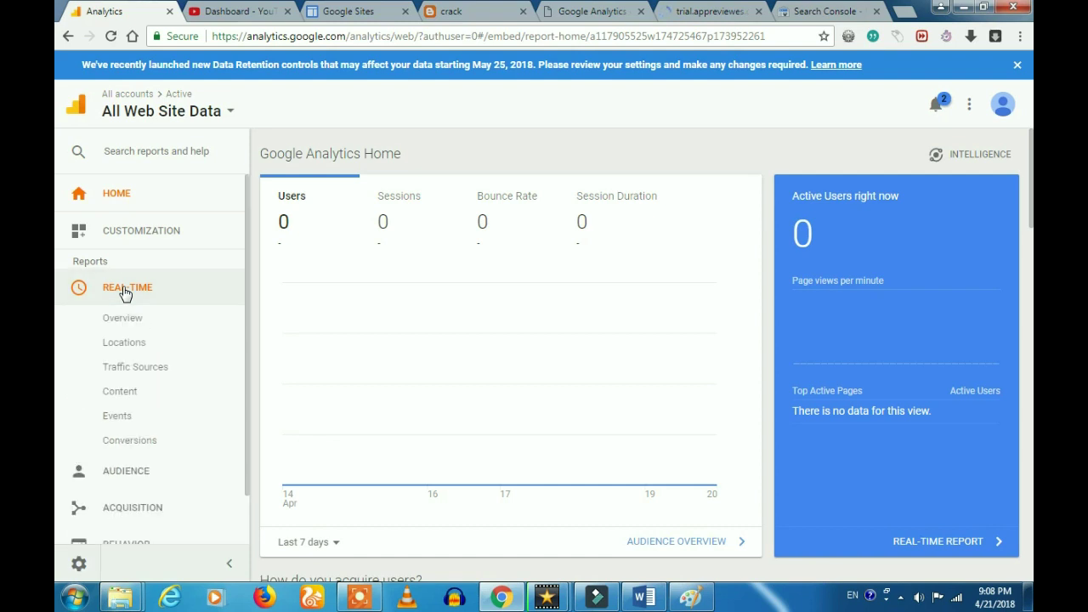
{"action": "left_click", "coordinate": [124, 343]}
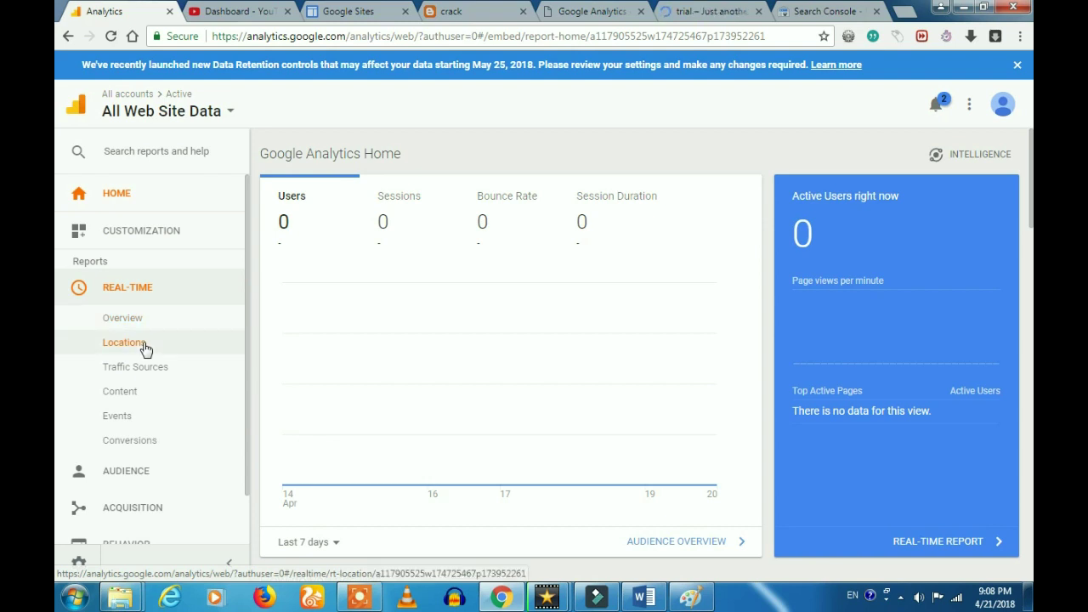
{"action": "left_click", "coordinate": [170, 392]}
{"action": "left_click", "coordinate": [168, 375]}
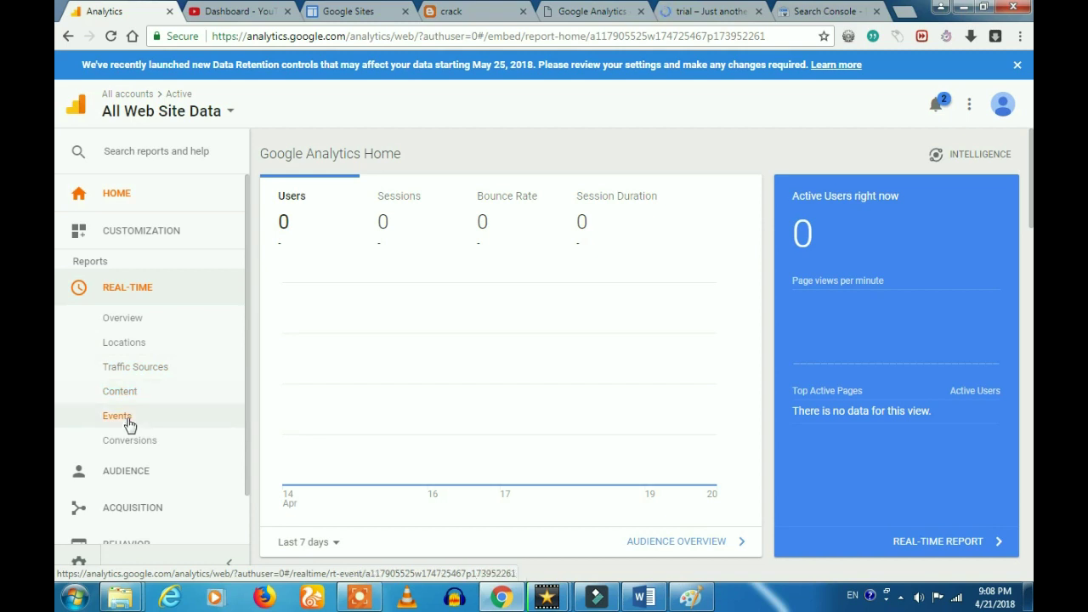
- Review the Audience Overview report, then open the All Web Site Data account picker
{"action": "scroll", "coordinate": [130, 425], "scroll_direction": "down", "scroll_amount": 1}
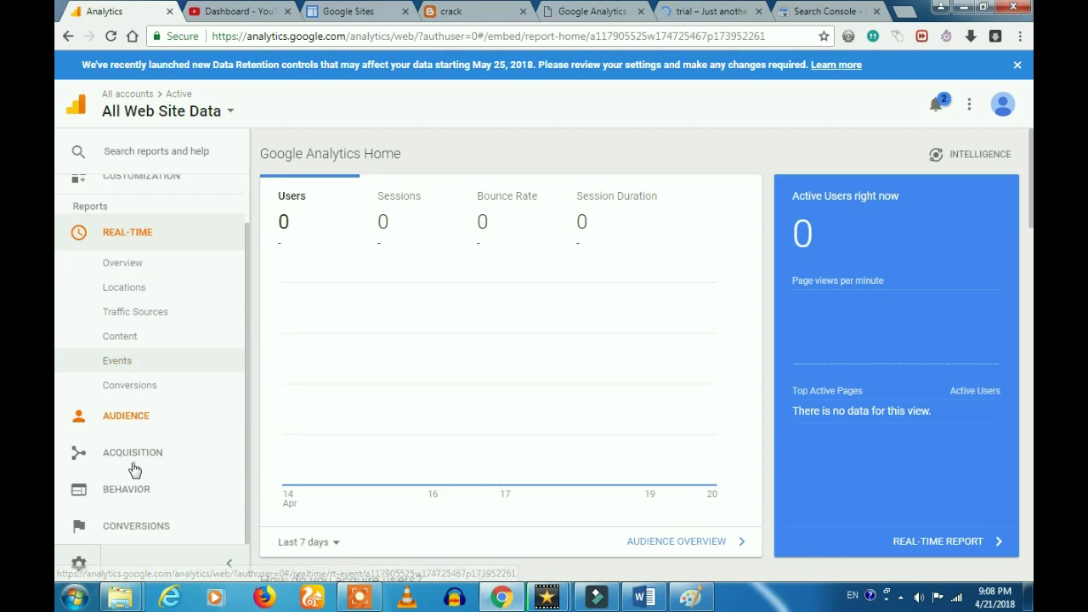
{"action": "left_click", "coordinate": [135, 418]}
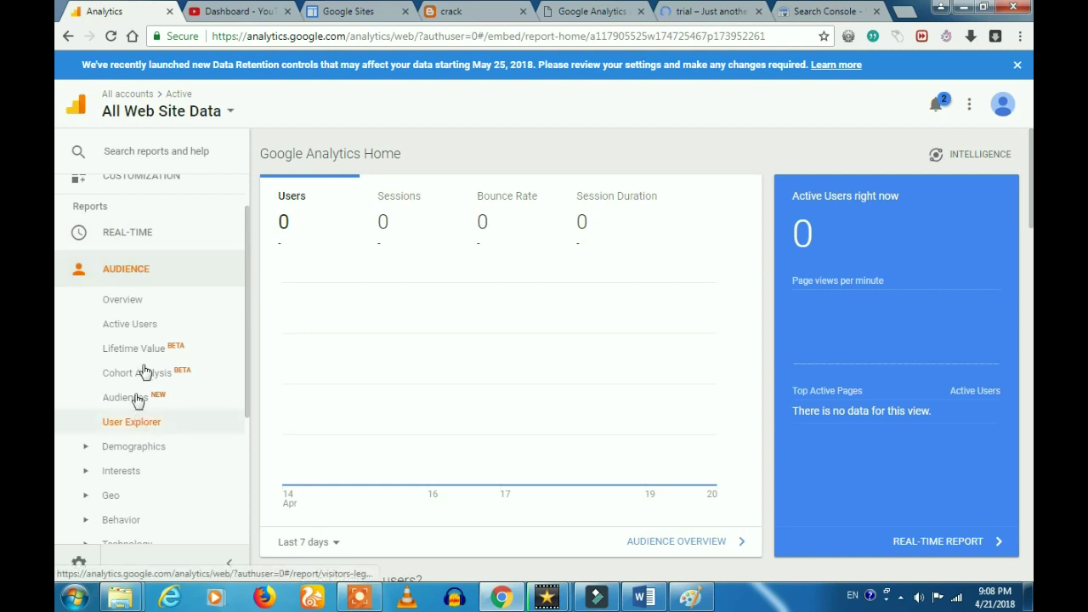
{"action": "left_click", "coordinate": [125, 302]}
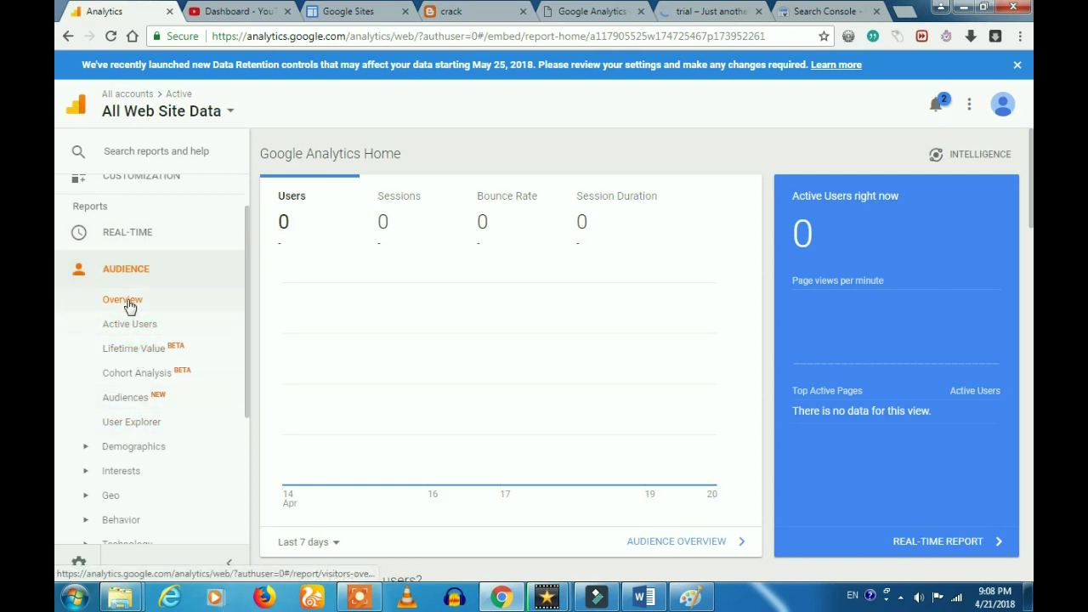
{"action": "scroll", "coordinate": [127, 383], "scroll_direction": "down", "scroll_amount": 3}
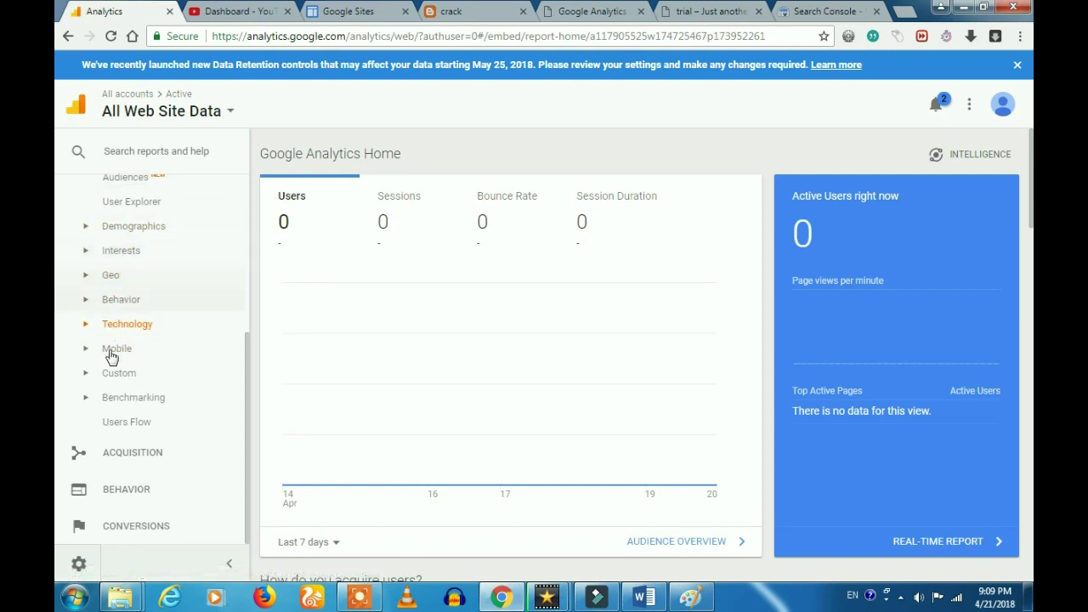
{"action": "scroll", "coordinate": [117, 394], "scroll_direction": "up", "scroll_amount": 4}
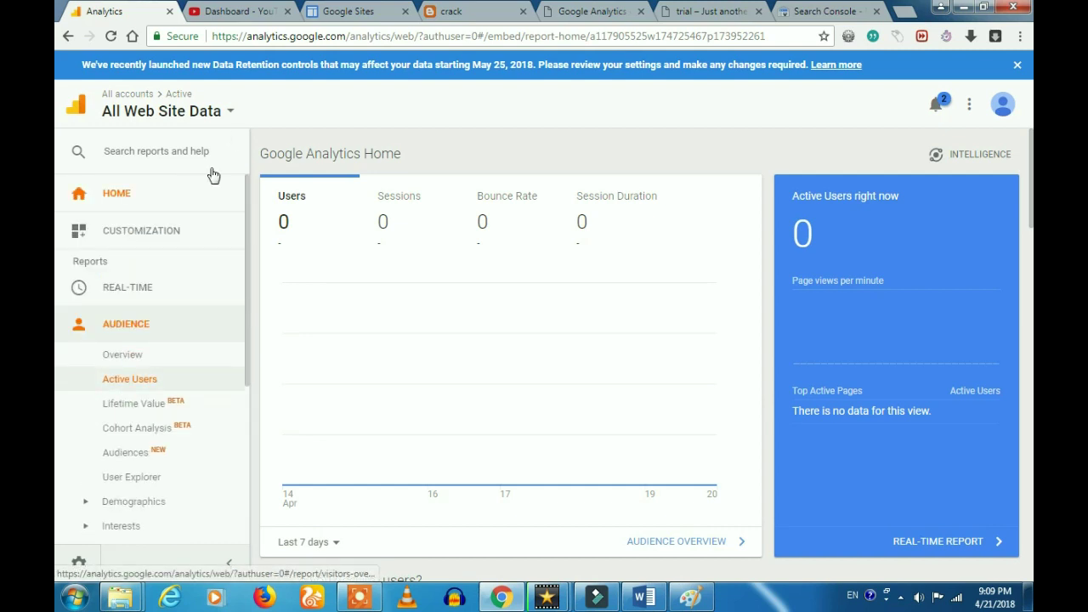
{"action": "left_click", "coordinate": [227, 117]}
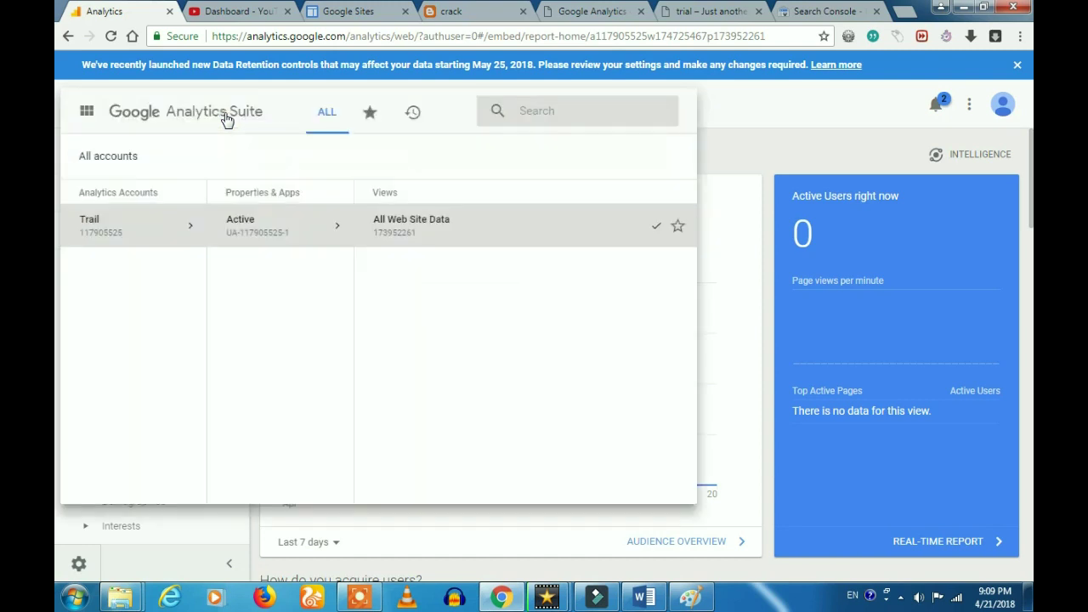
- Close the account picker and go to the Admin settings page
{"action": "left_click", "coordinate": [759, 125]}
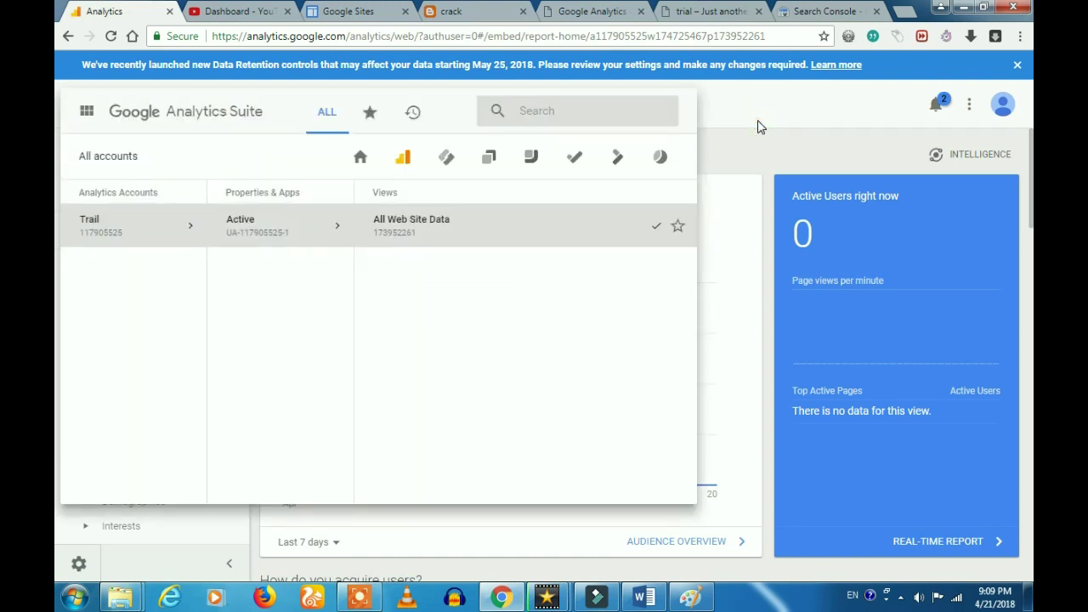
{"action": "left_click", "coordinate": [88, 561]}
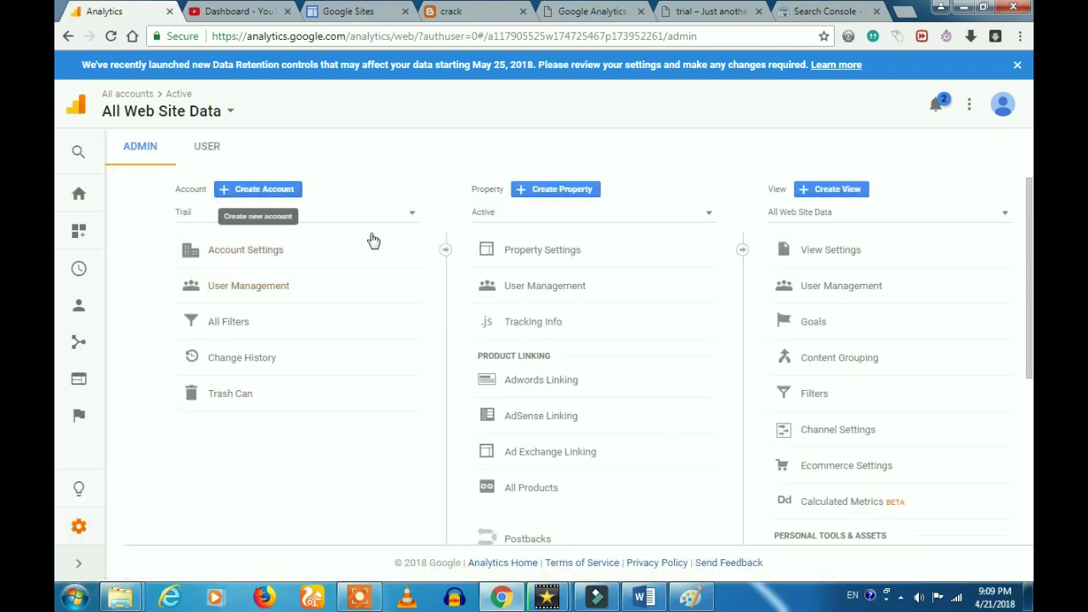
- Pick the Trail account in Admin, look over its settings, and return to the Home dashboard
{"action": "left_click", "coordinate": [407, 214]}
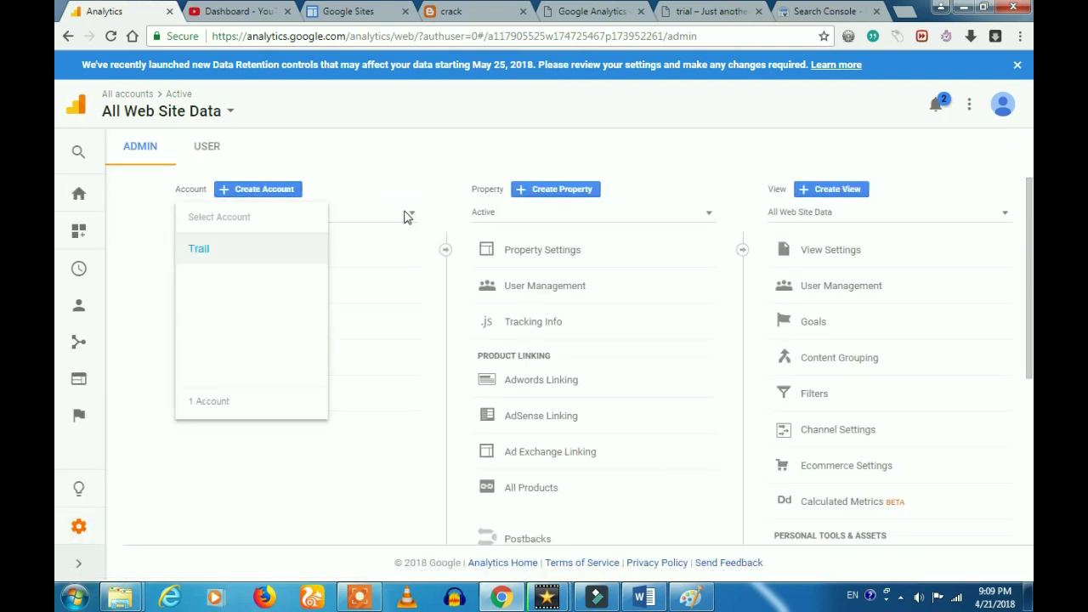
{"action": "left_click", "coordinate": [199, 248]}
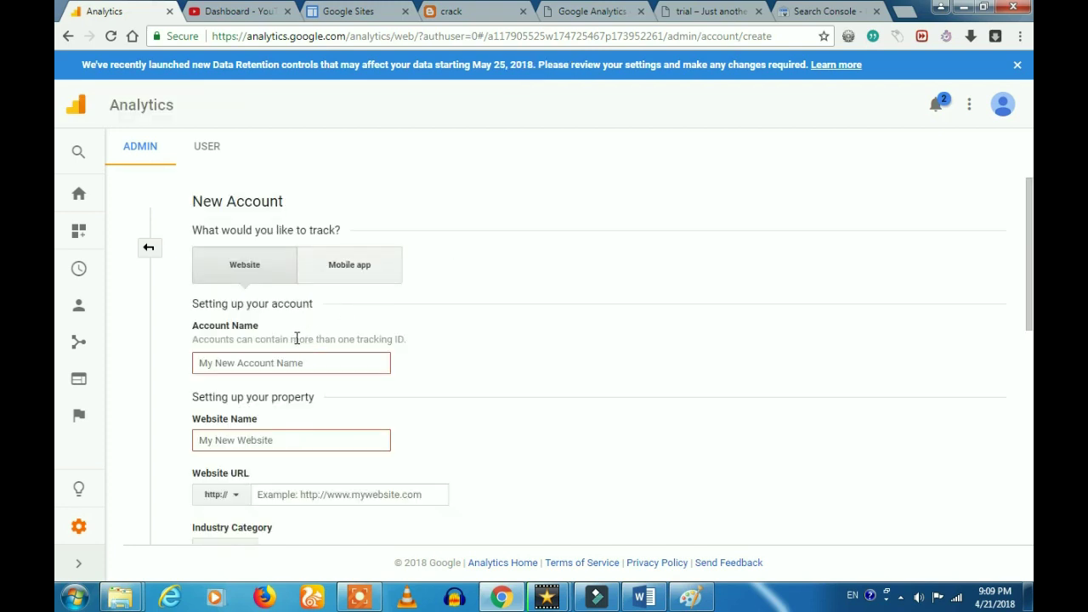
{"action": "scroll", "coordinate": [296, 338], "scroll_direction": "down", "scroll_amount": 5}
{"action": "scroll", "coordinate": [452, 437], "scroll_direction": "down", "scroll_amount": 1}
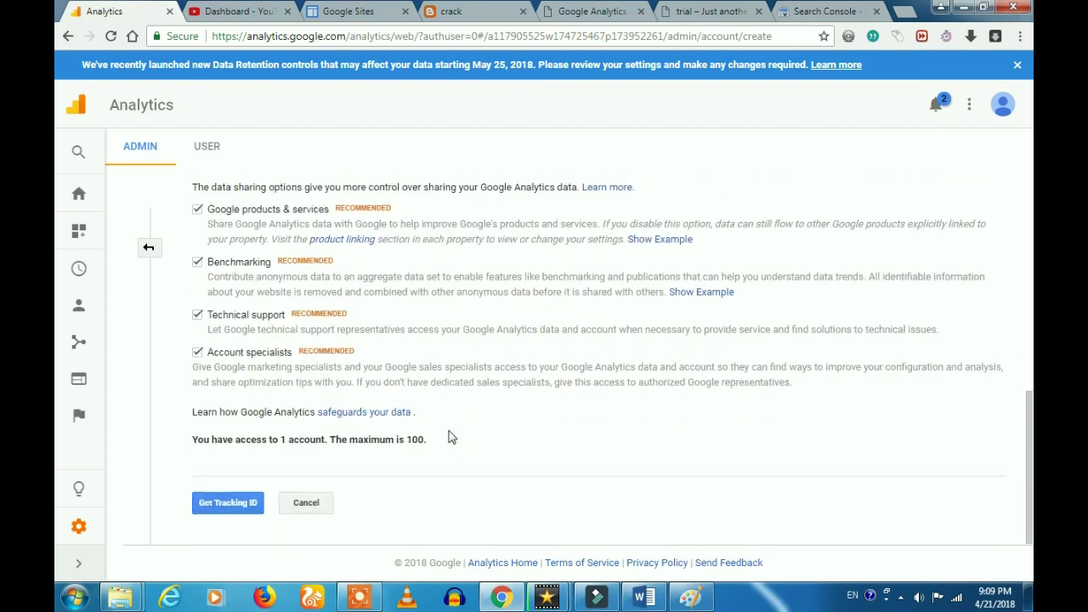
{"action": "scroll", "coordinate": [451, 436], "scroll_direction": "up", "scroll_amount": 6}
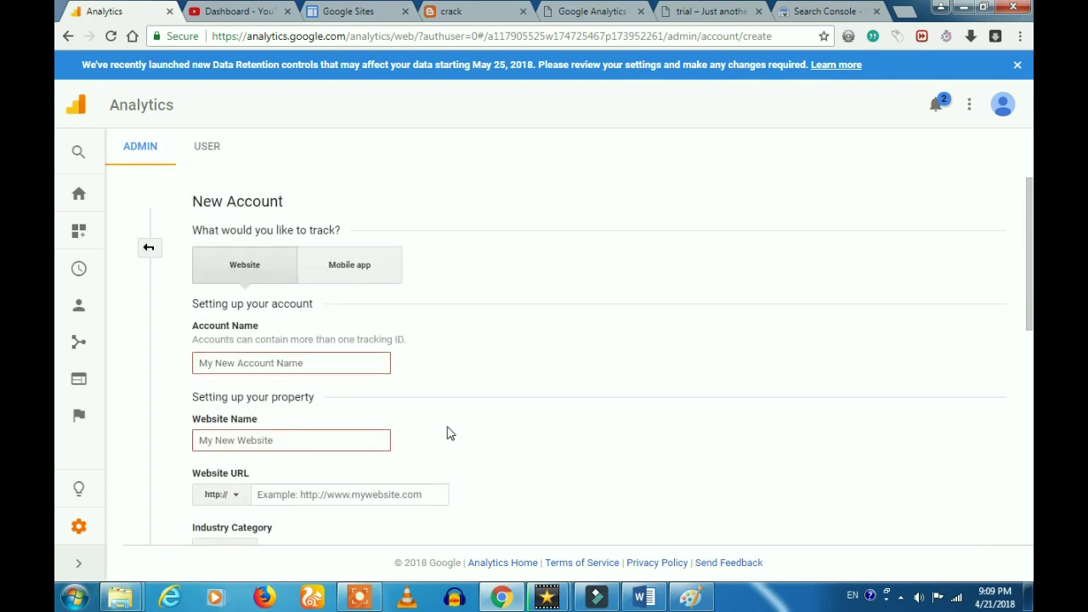
{"action": "left_click", "coordinate": [79, 197]}
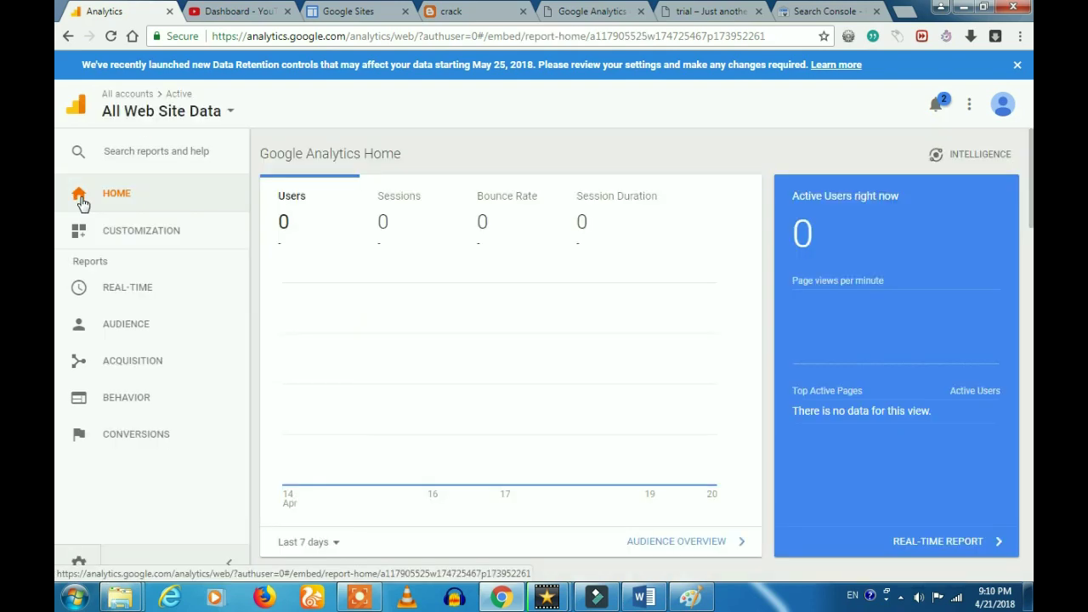